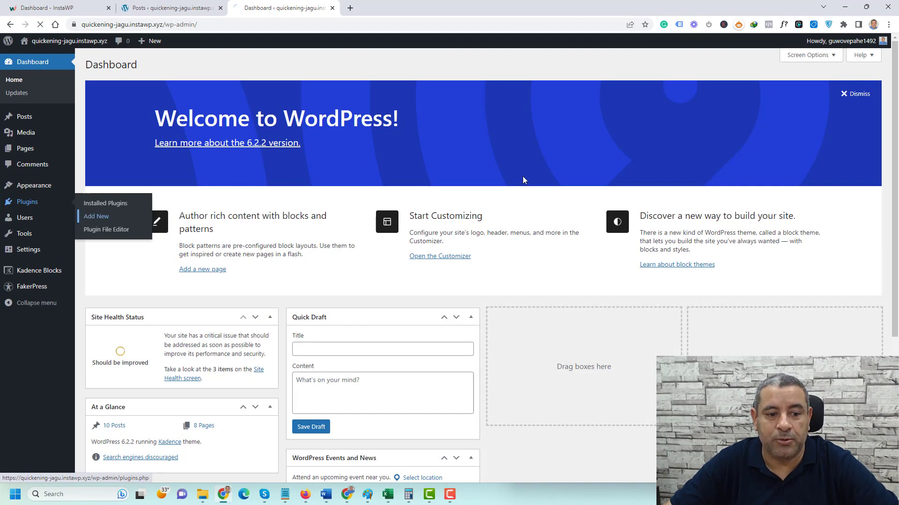
text(Fluent Forms)
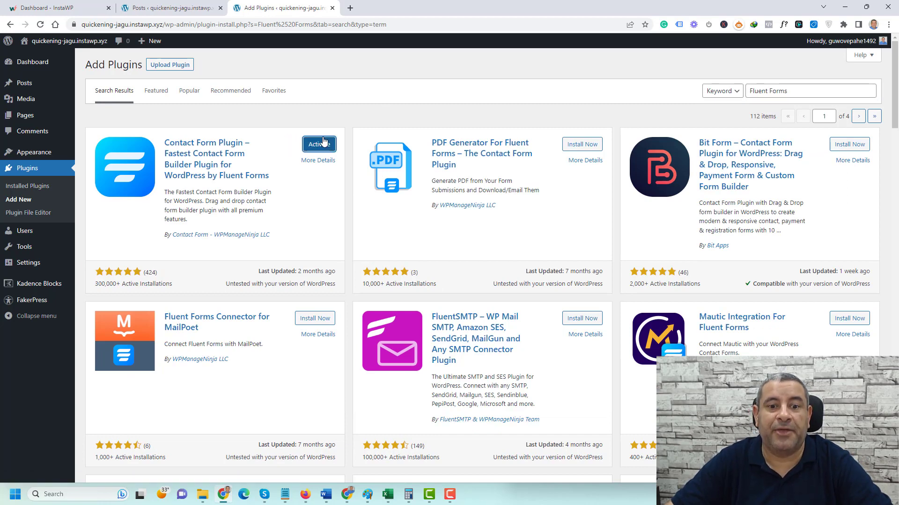
- Activate the freshly installed Fluent Forms plugin
click(320, 144)
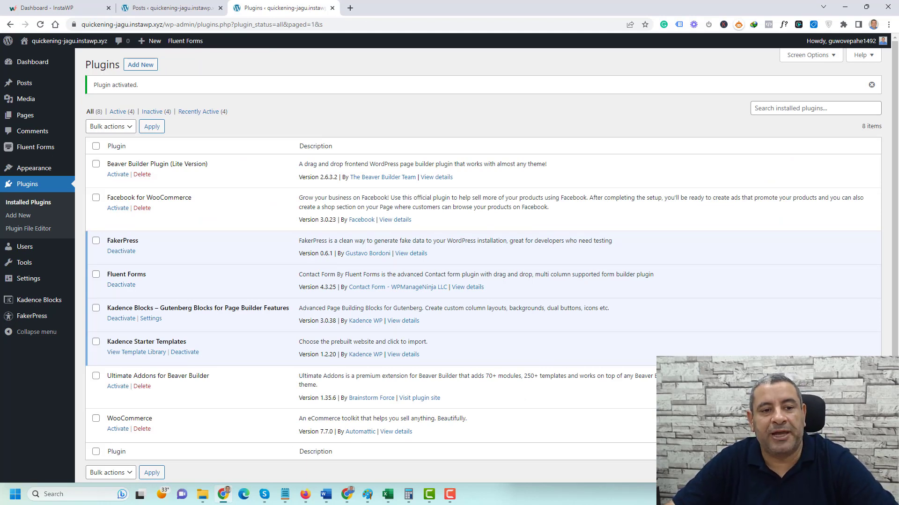
- Search Add Plugins for 'Fluent CRM', then install and activate FluentCRM
click(140, 65)
click(807, 91)
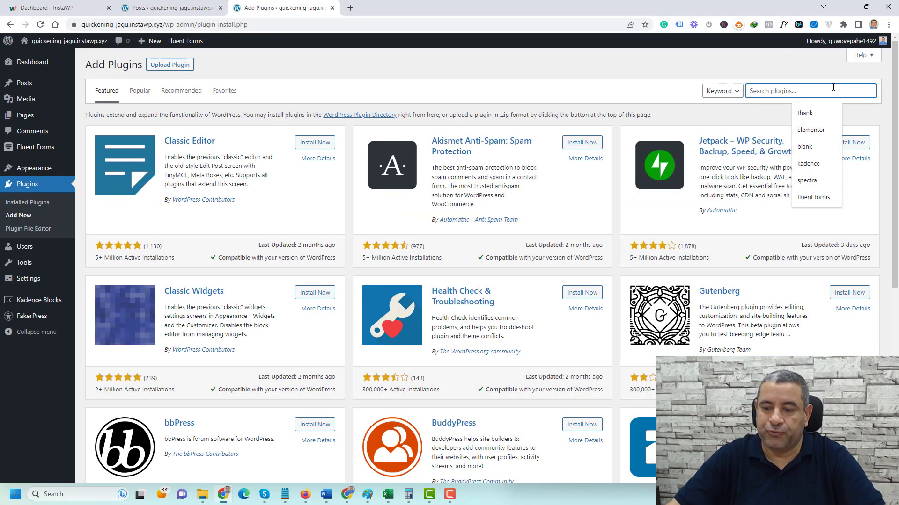
text(f CRM)
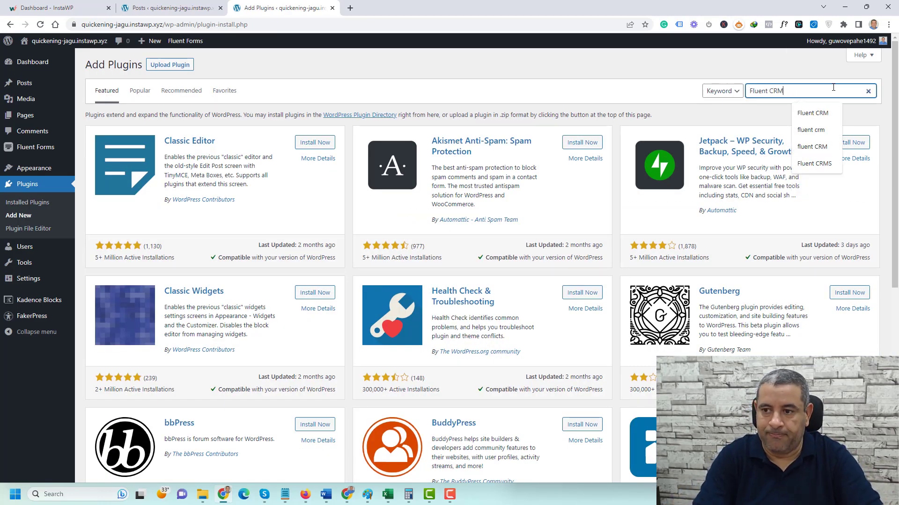
key(Return)
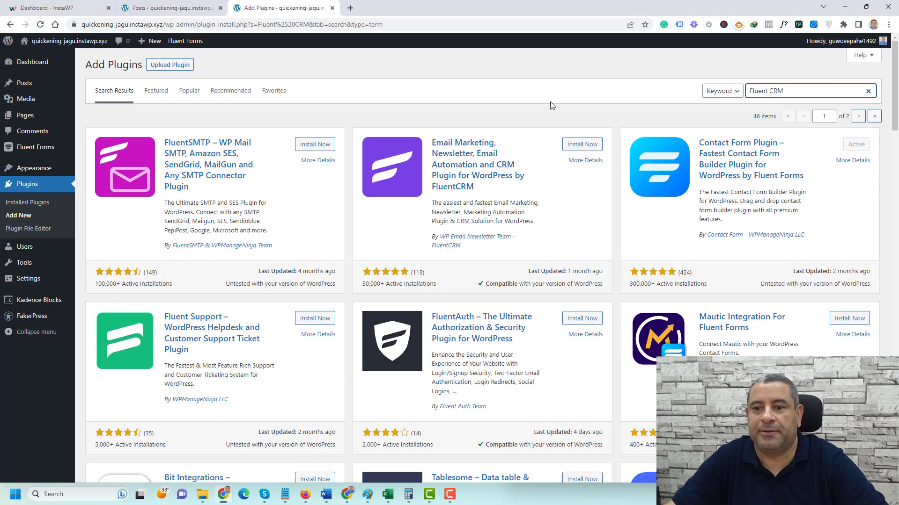
click(582, 144)
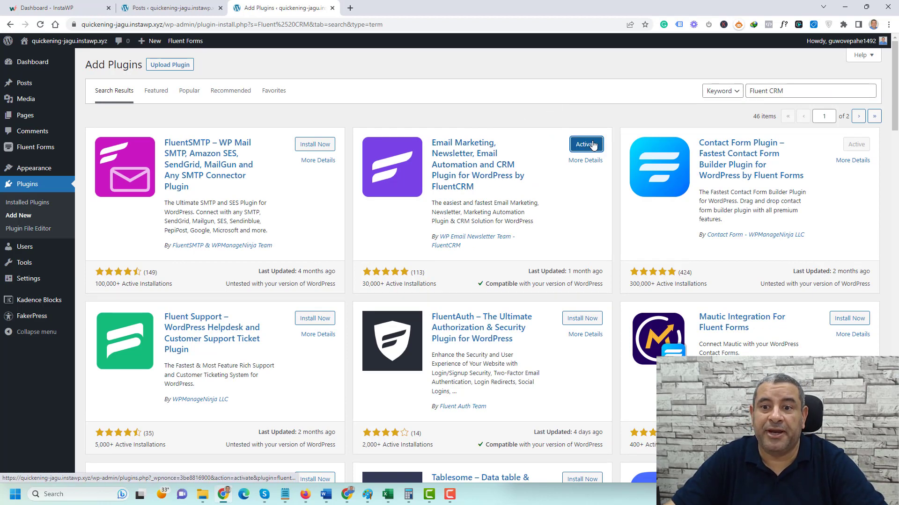
click(582, 144)
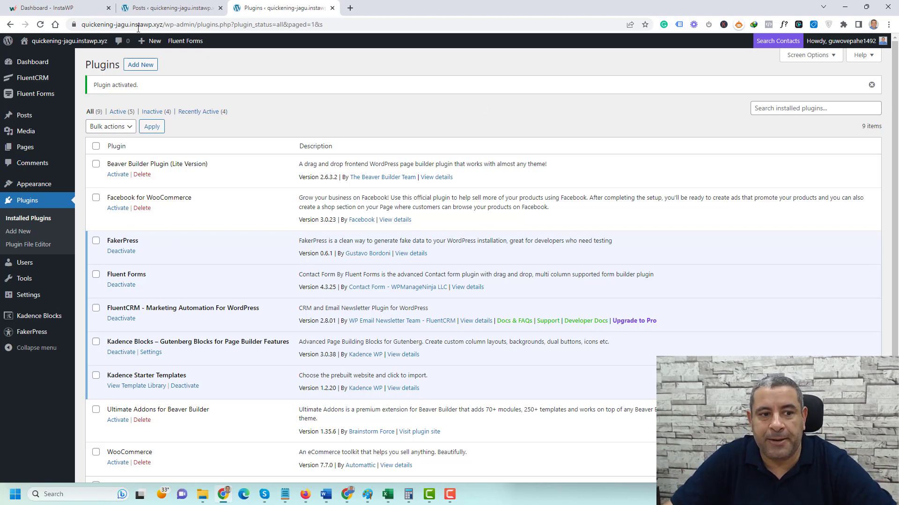
- Create a new FluentCRM contact list titled Subscribers from Contacts > Lists
mouse_move(32, 77)
click(89, 106)
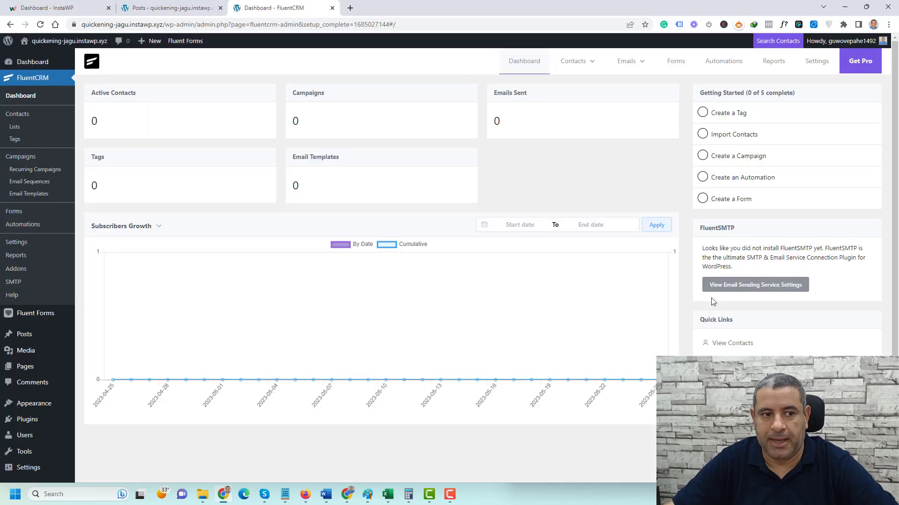
click(15, 127)
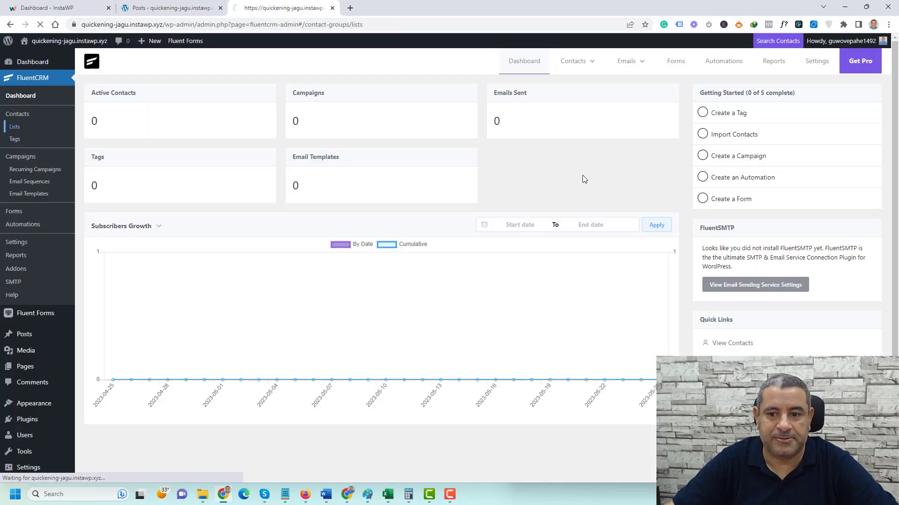
click(850, 137)
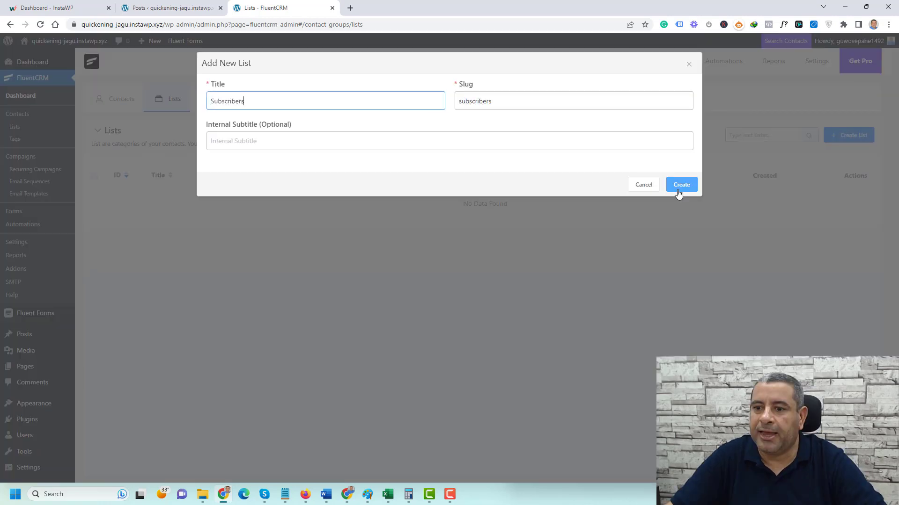
click(679, 185)
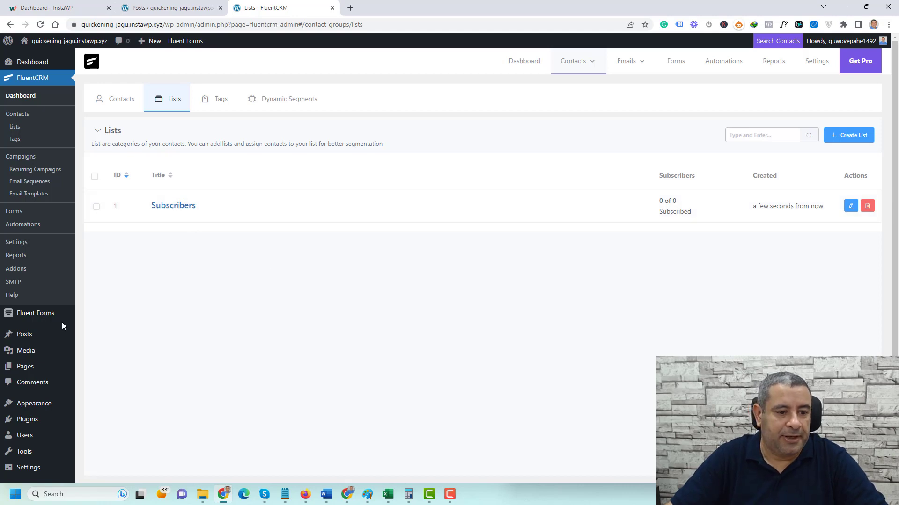
mouse_move(35, 313)
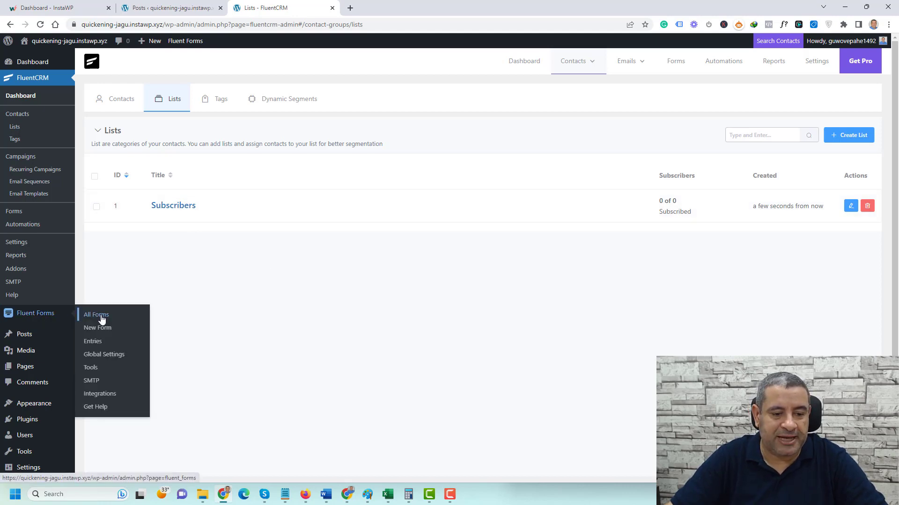
- Start a blank Fluent Forms form and add Name and Email Address fields to it
click(98, 328)
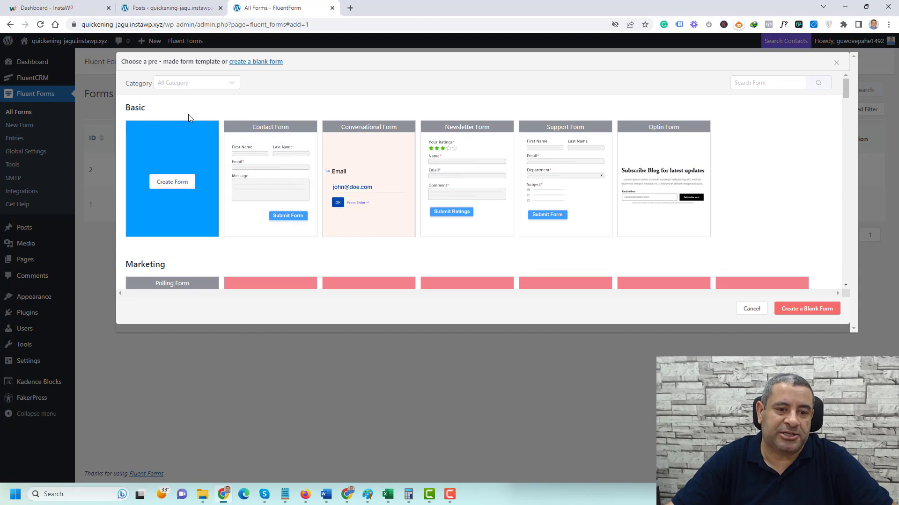
click(173, 184)
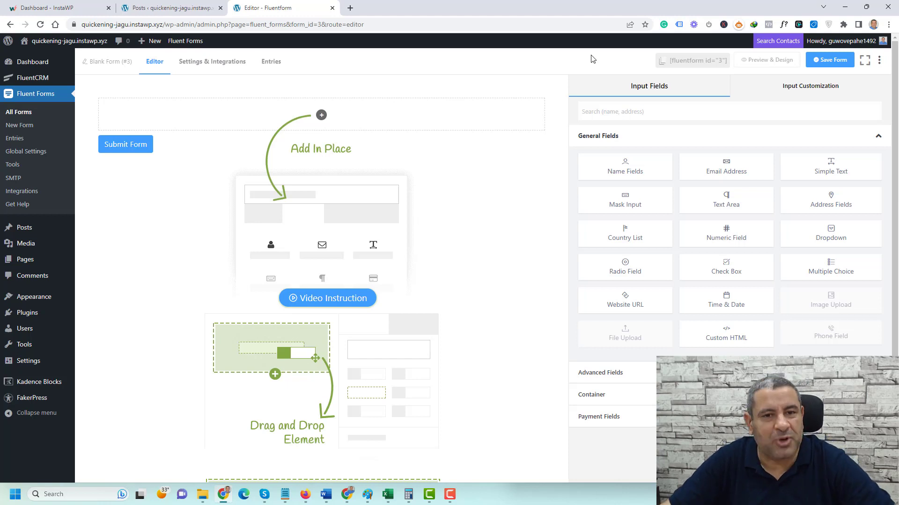
drag(625, 167, 351, 112)
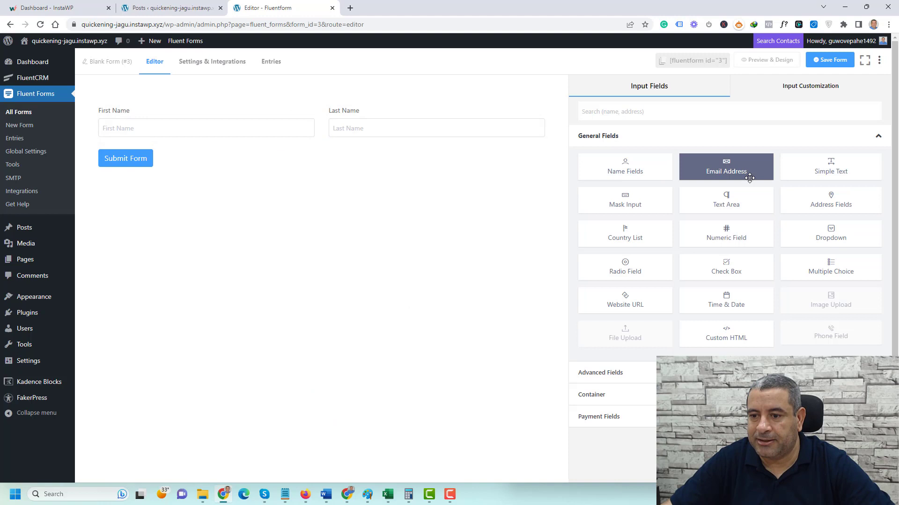
drag(726, 166, 319, 162)
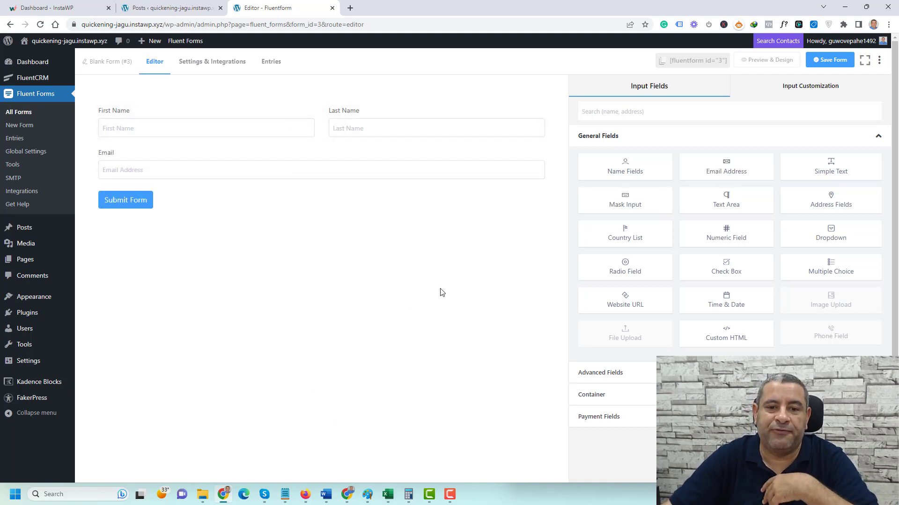
click(194, 120)
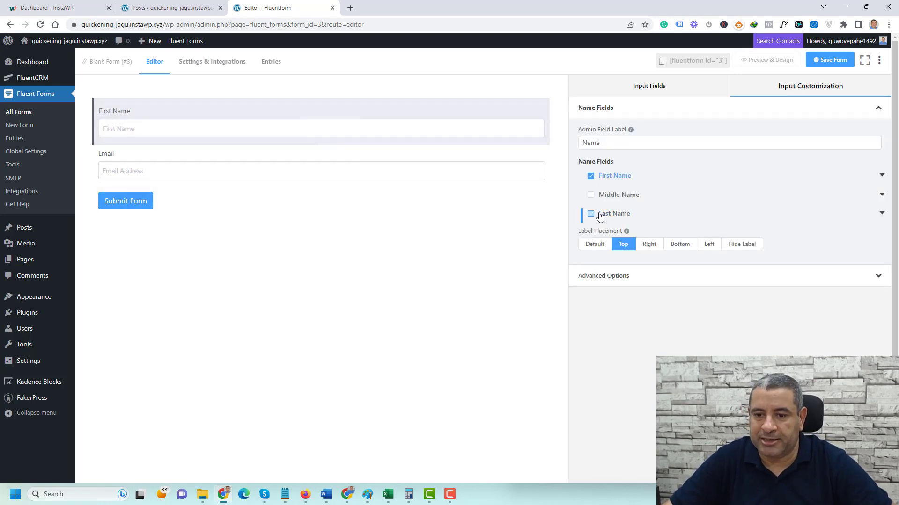
click(211, 246)
mouse_move(209, 203)
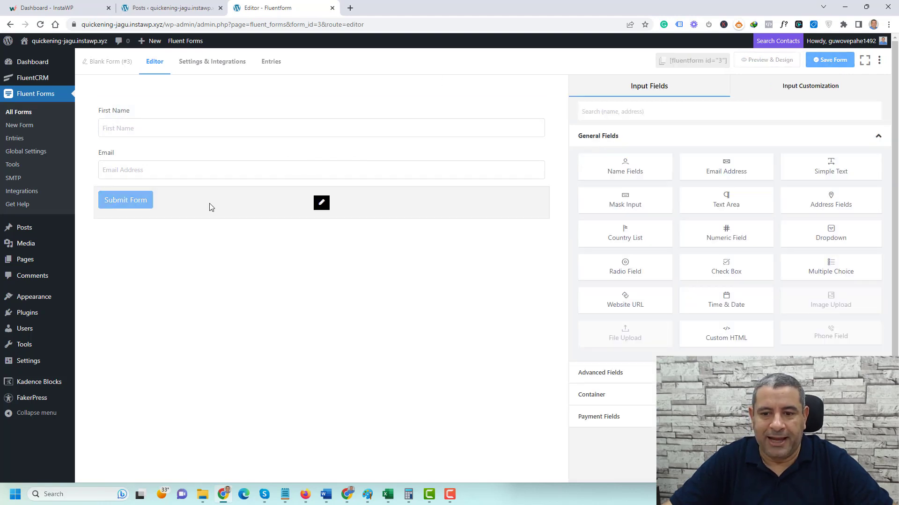
- Label the submit button 'Sign Up to Our News Letter', centre it and save the form
click(210, 206)
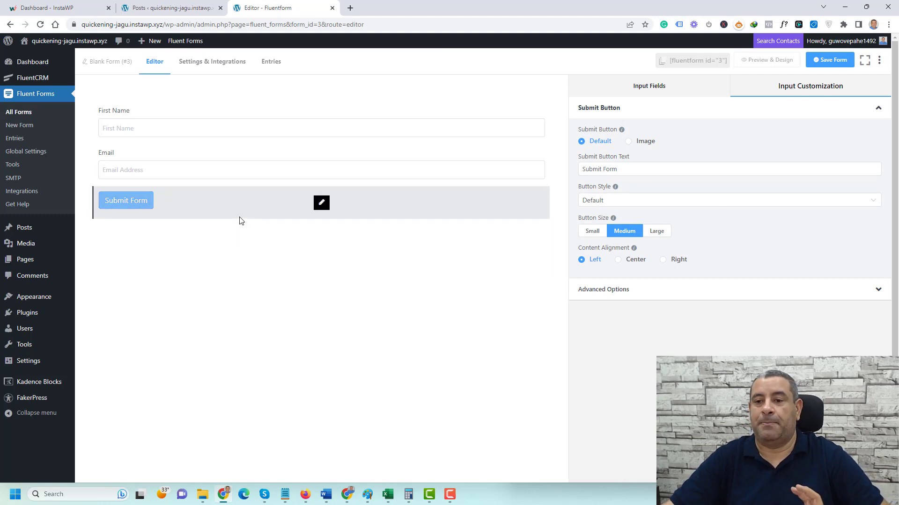
click(649, 170)
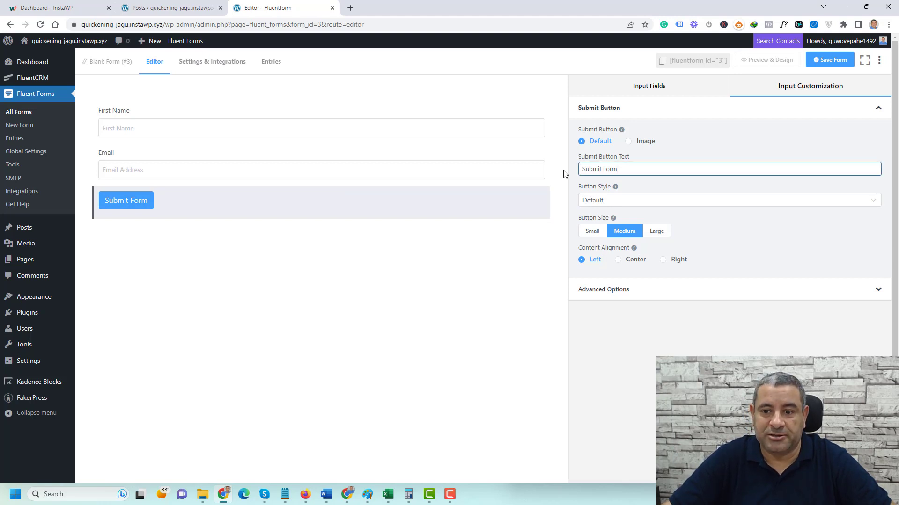
key(ctrl+a)
text(Sign Up to Our News Letter)
click(632, 261)
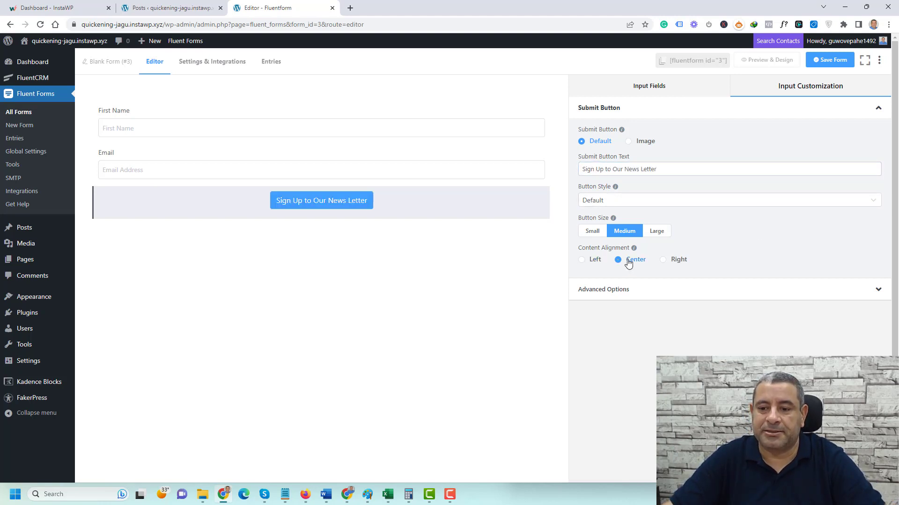
click(829, 60)
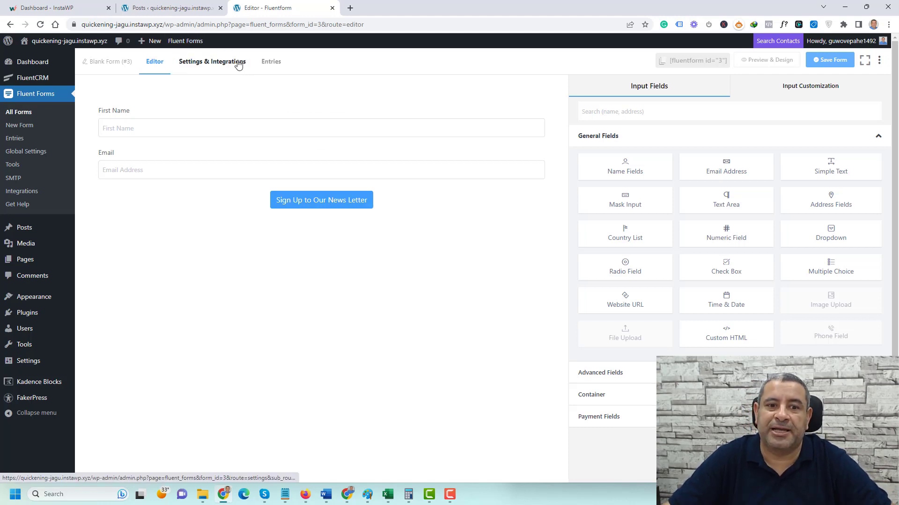
- Add a FluentCRM feed under Marketing & CRM Integrations targeting the Subscribers list
click(212, 61)
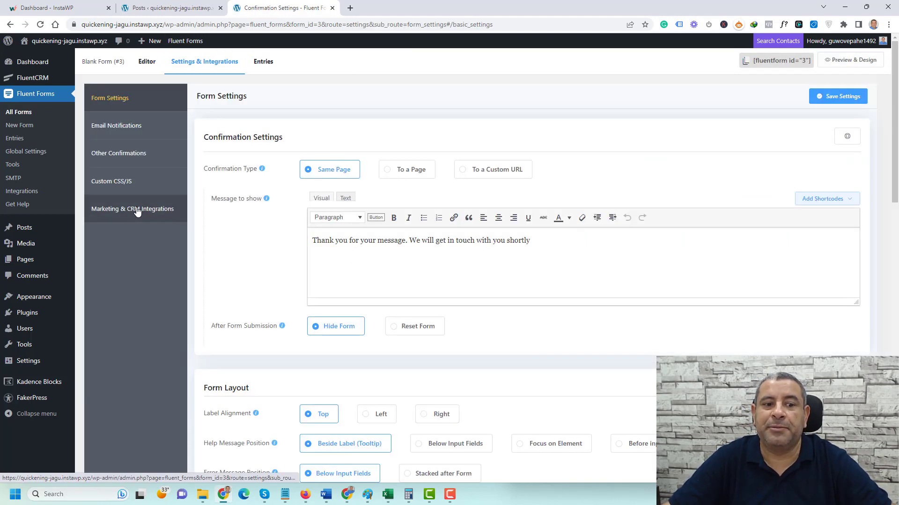
click(138, 210)
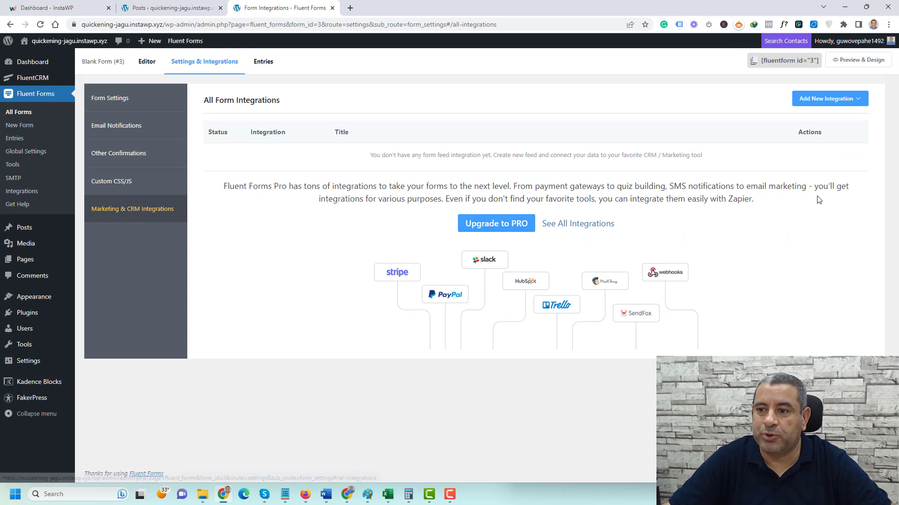
click(856, 104)
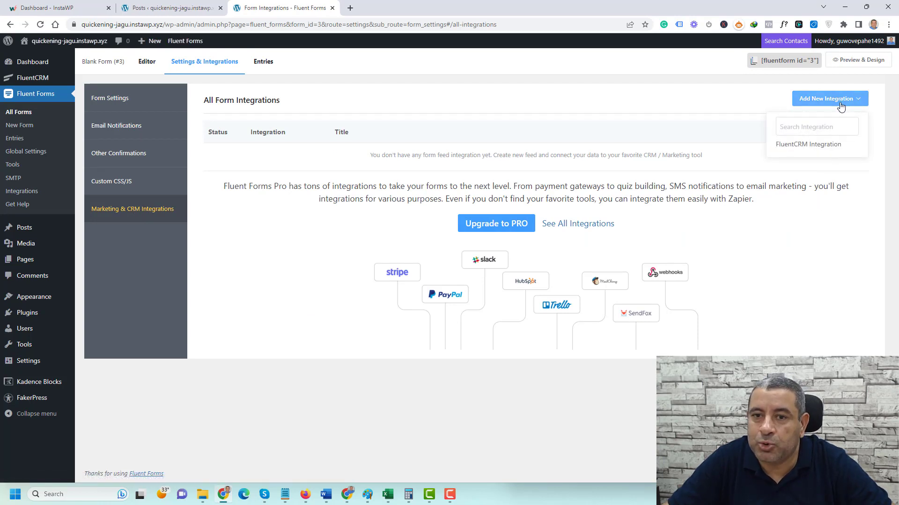
click(808, 144)
click(345, 159)
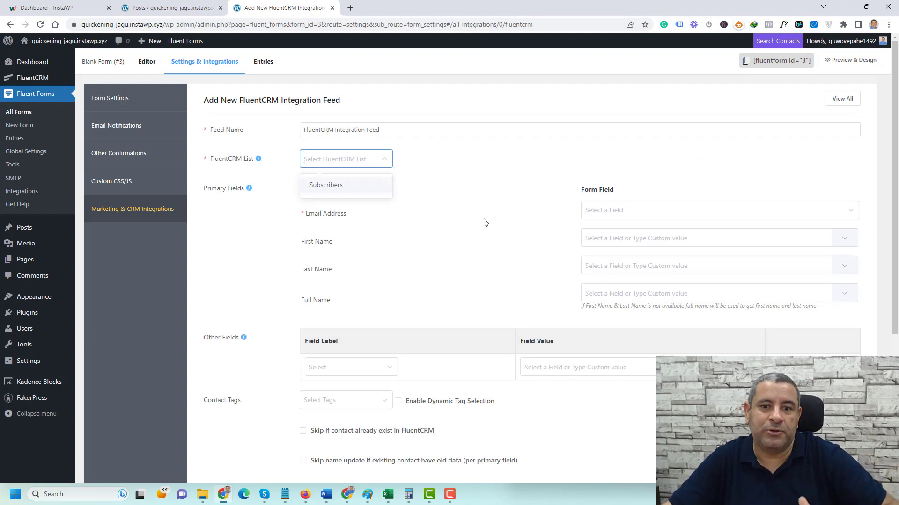
click(331, 187)
scroll(443, 228, down, 4)
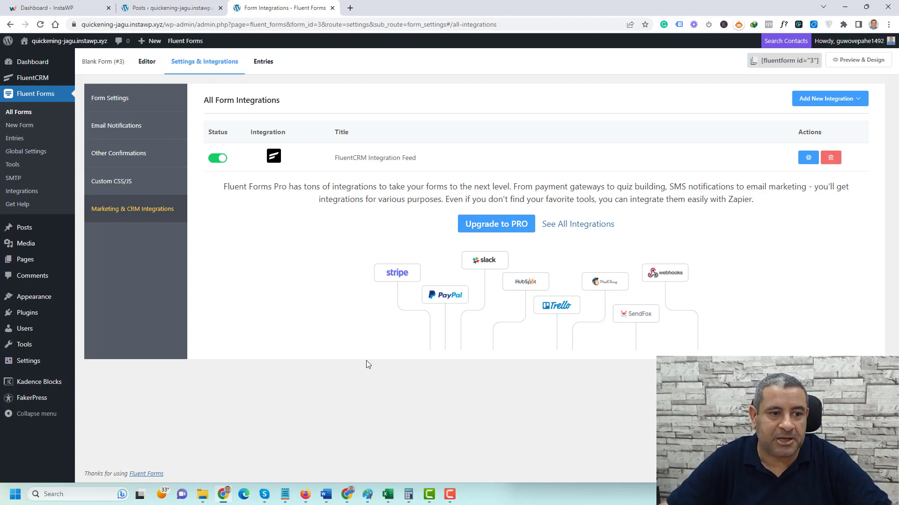
- Edit the Pet cleaning tips post, embed Blank Form (#3) in a Fluent Forms block and update
click(171, 8)
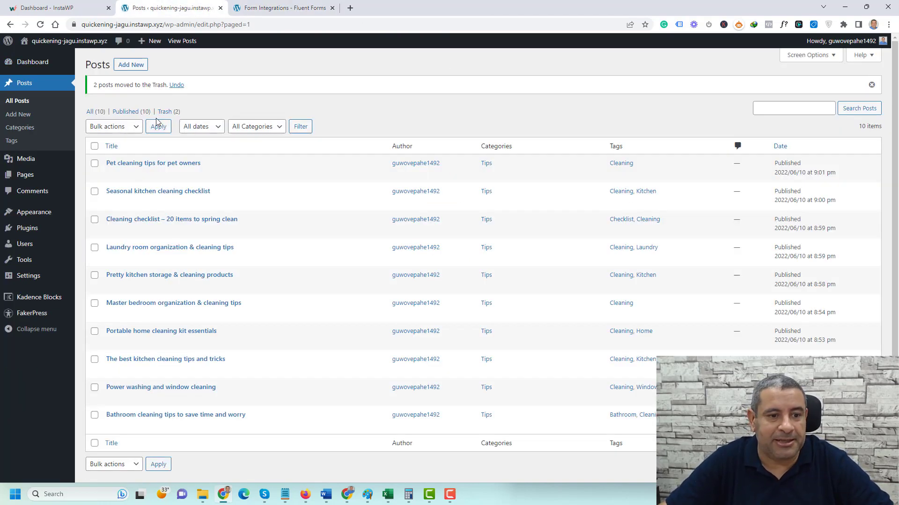
click(110, 174)
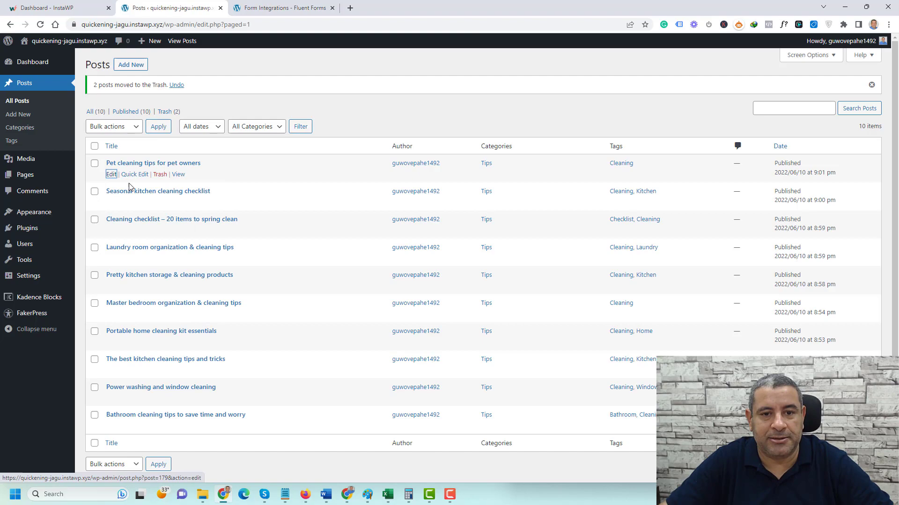
scroll(537, 268, down, 5)
scroll(537, 267, down, 5)
scroll(536, 268, down, 5)
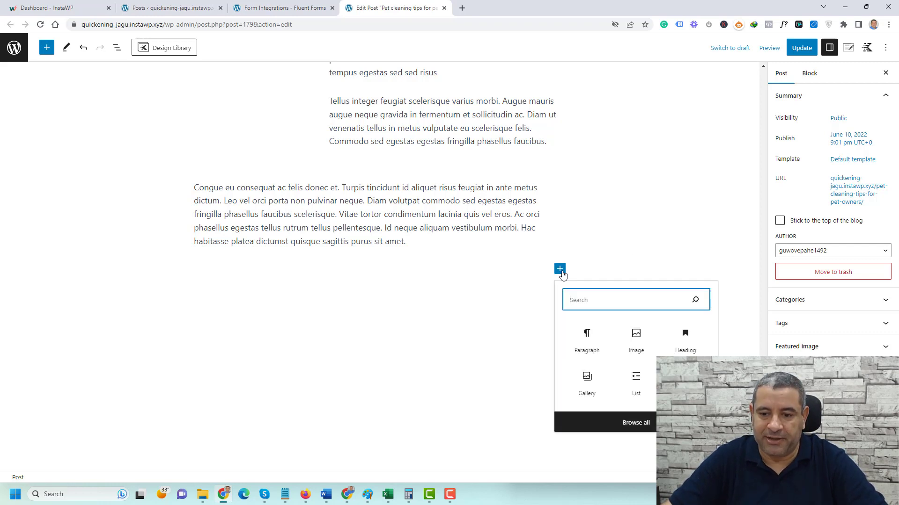
text(FLUEN)
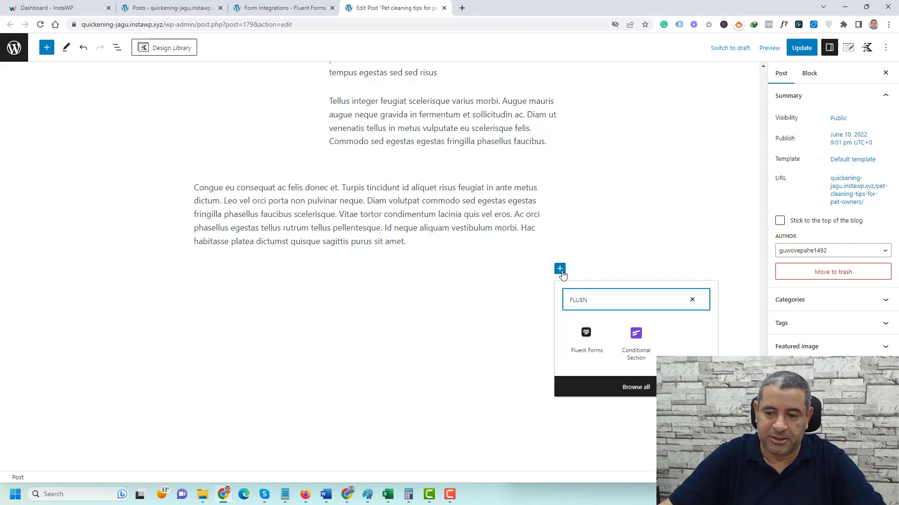
click(587, 345)
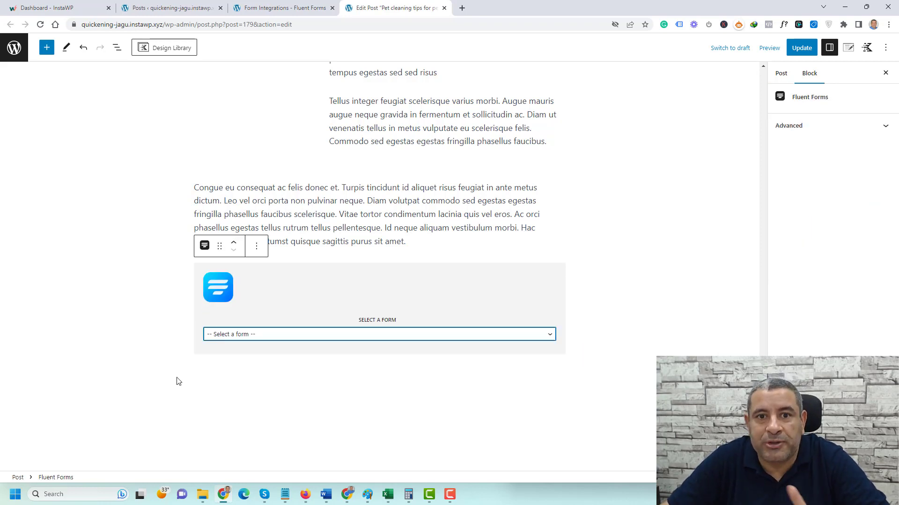
click(247, 337)
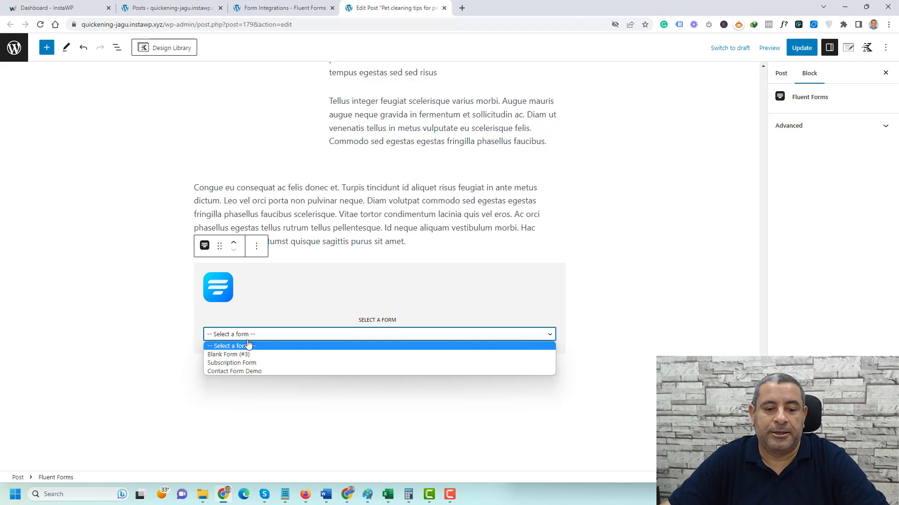
click(254, 354)
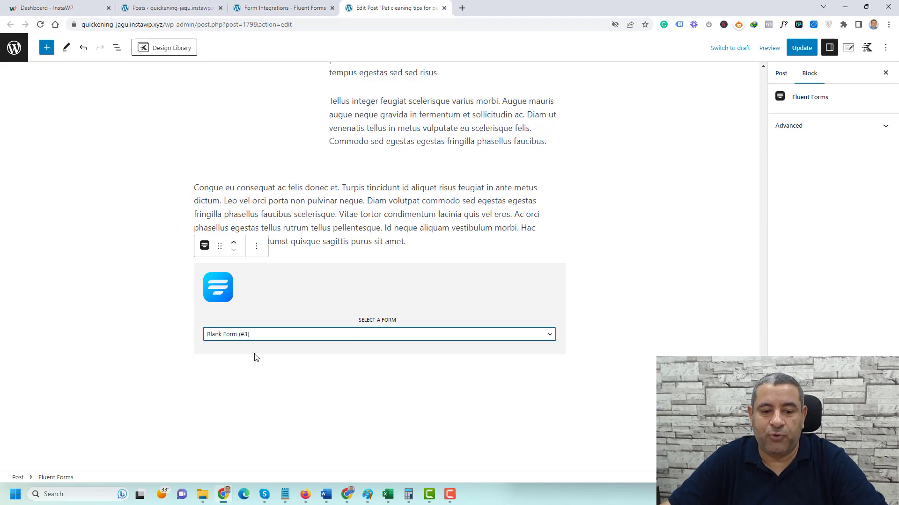
click(801, 48)
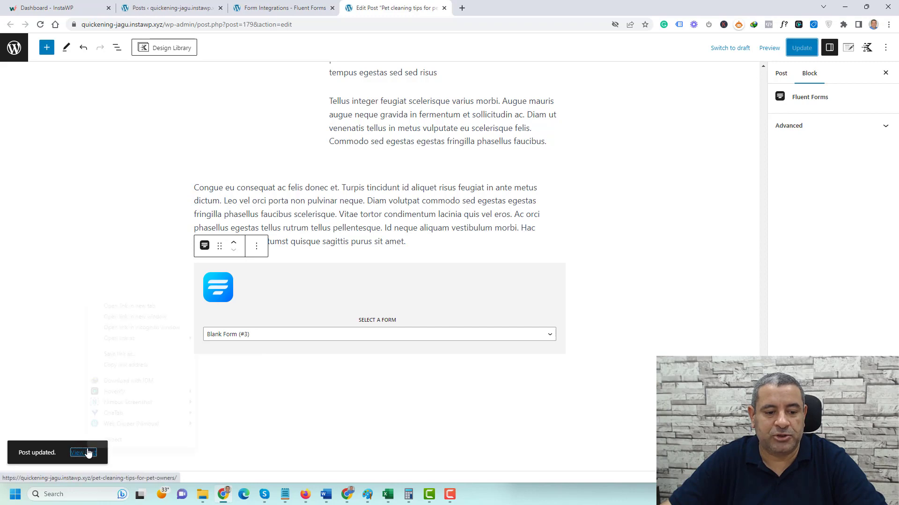
right_click(88, 453)
click(113, 307)
click(491, 7)
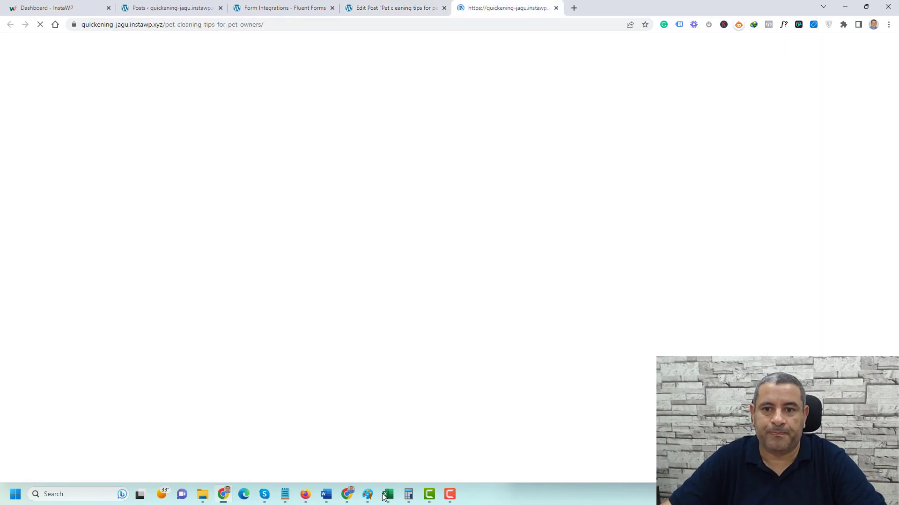
scroll(638, 270, down, 8)
scroll(638, 270, down, 6)
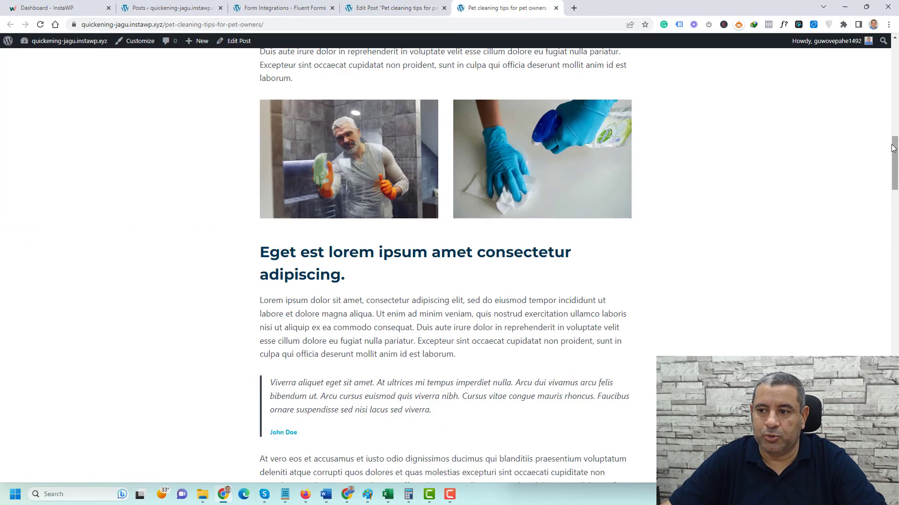
scroll(492, 270, down, 6)
click(299, 283)
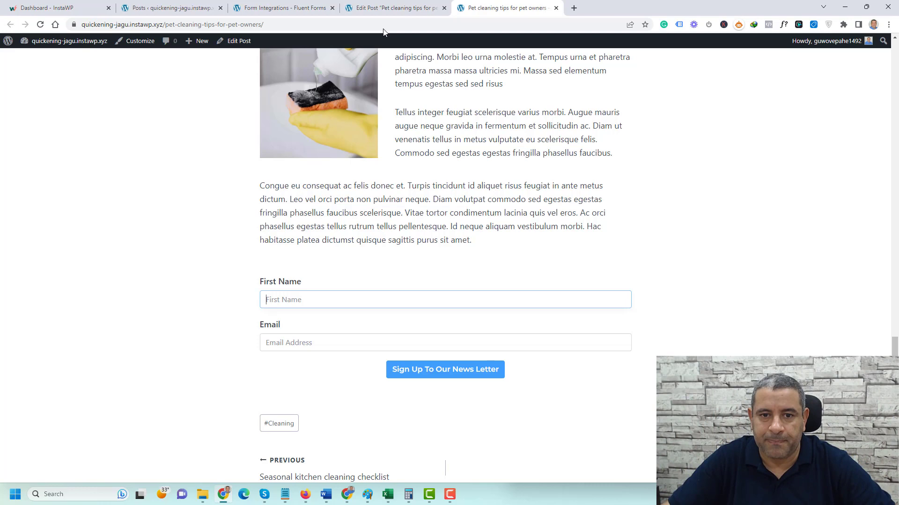
click(393, 8)
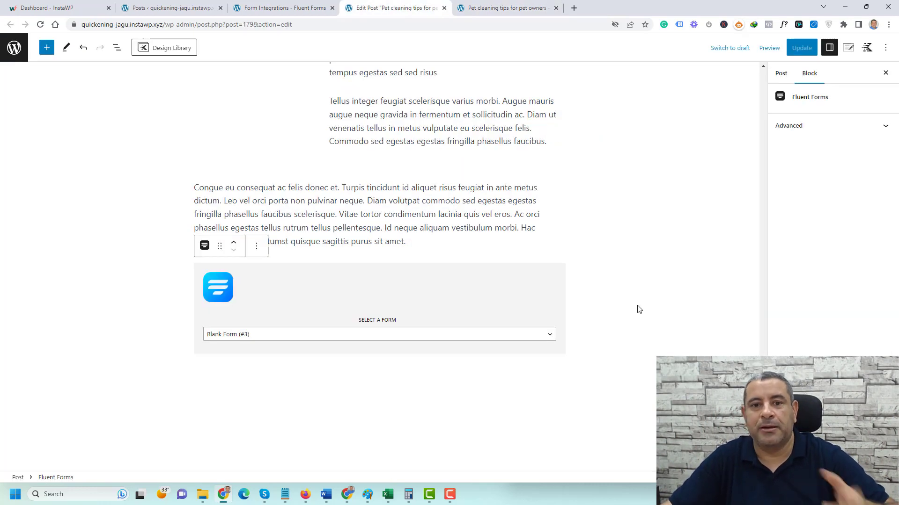
- Insert a single-column Row Layout below the form and move the Fluent Forms block into it
click(532, 288)
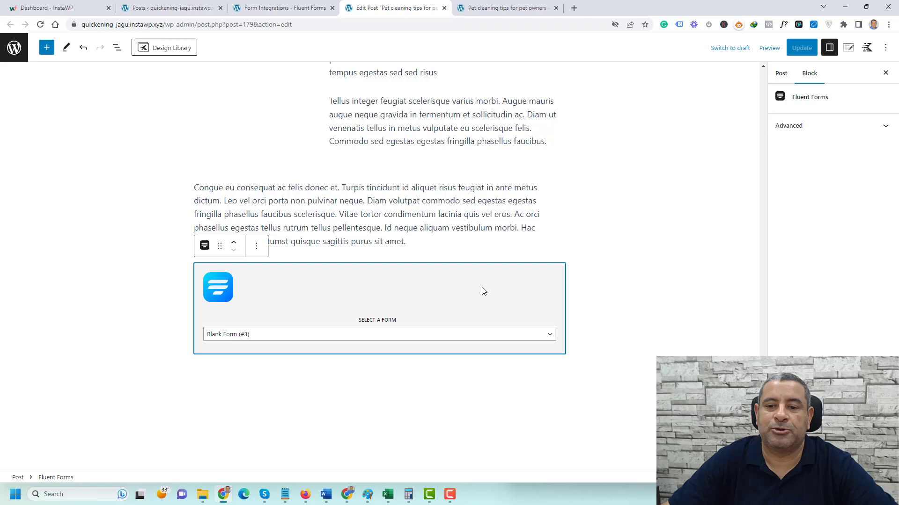
click(47, 48)
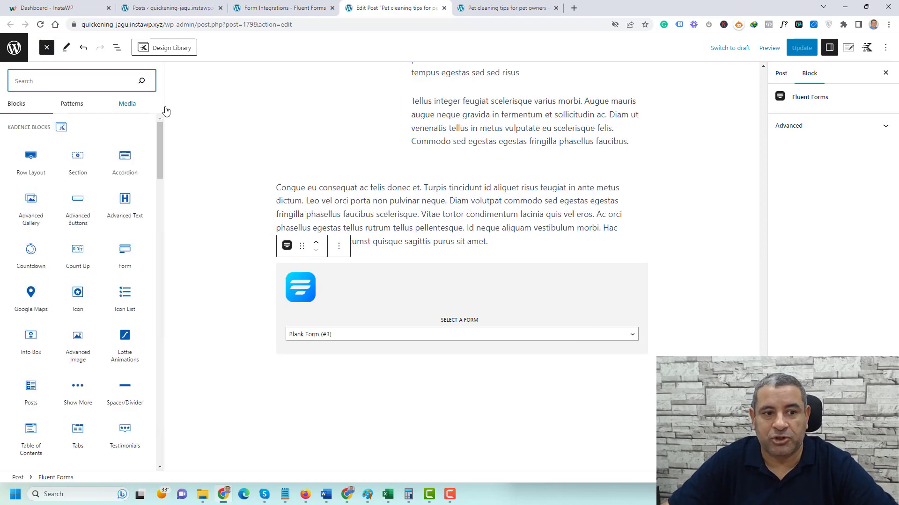
click(217, 127)
click(559, 373)
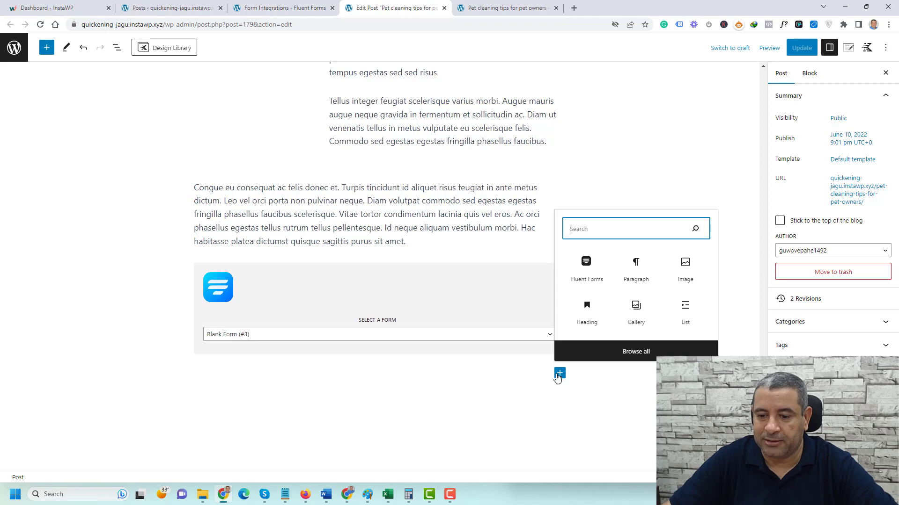
text(row)
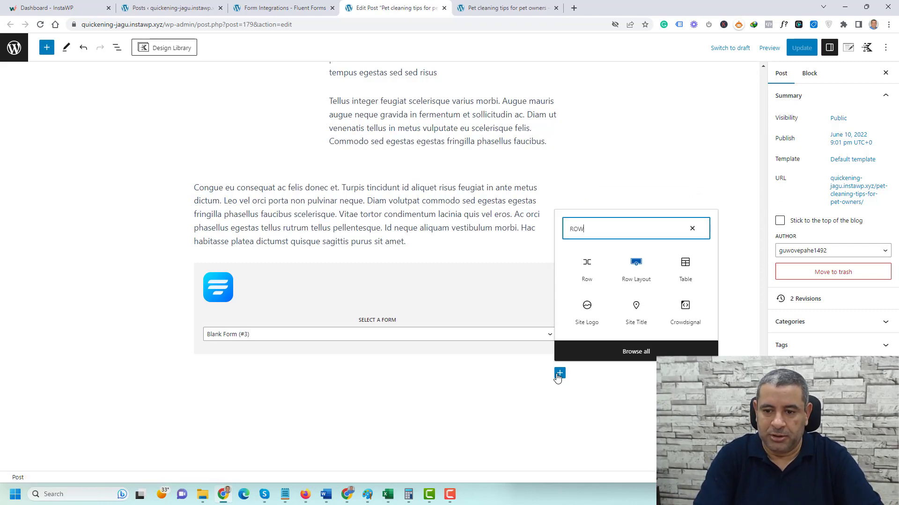
key(Return)
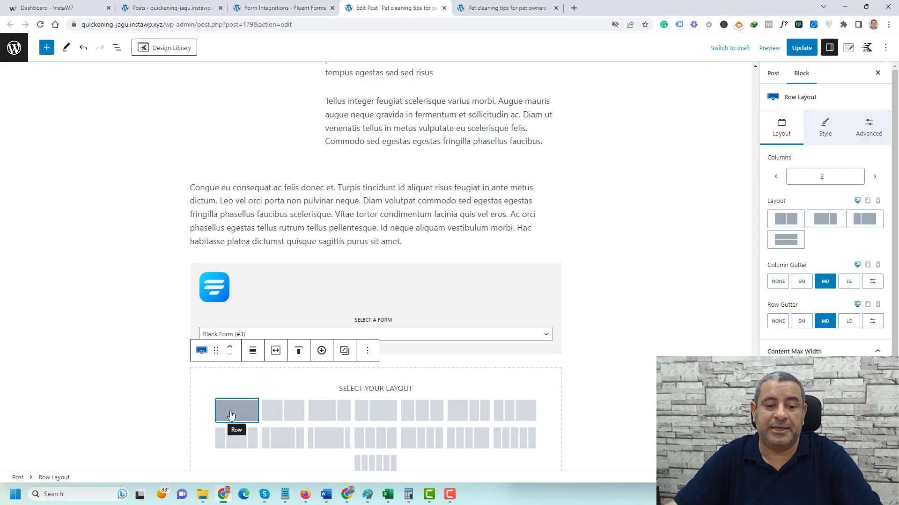
click(237, 410)
click(263, 285)
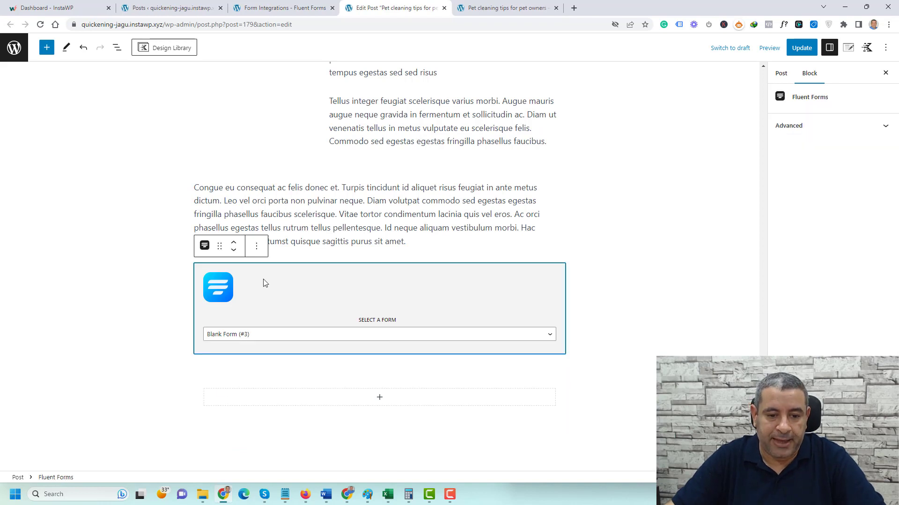
drag(220, 246, 328, 266)
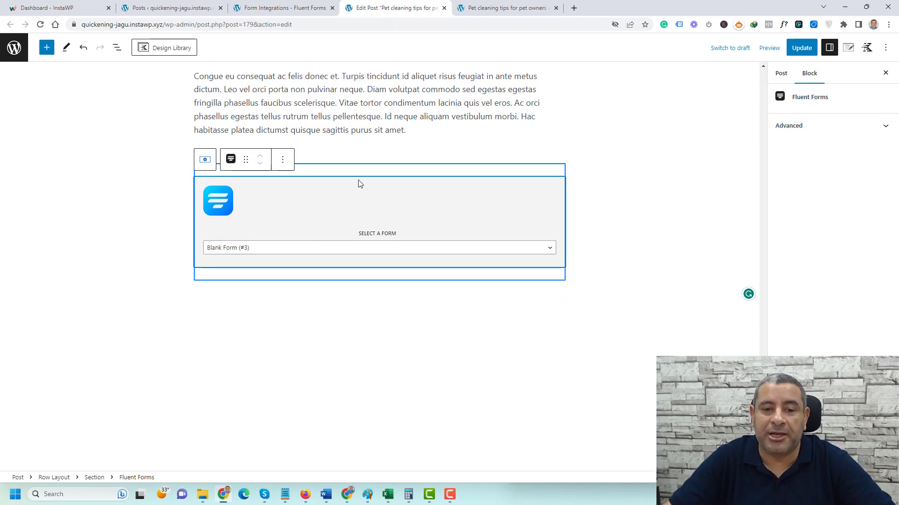
- Add a 'Sign up To Our Newsletter' heading and 'Get Free Tips right in your inbox' subtitle above the form
click(283, 162)
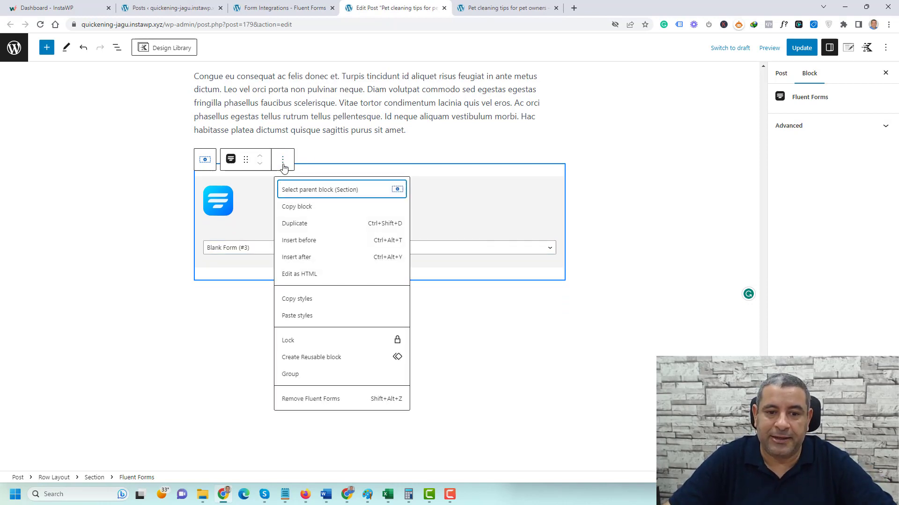
click(309, 241)
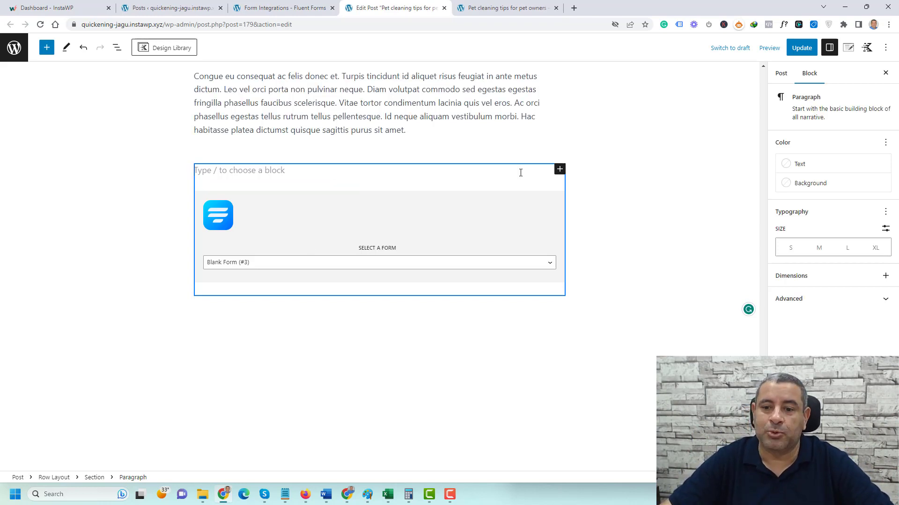
click(559, 171)
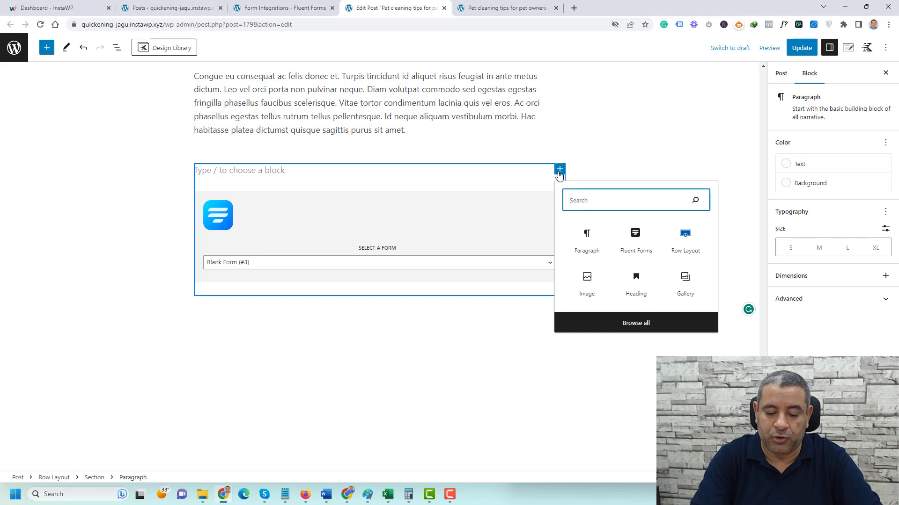
text(HEA)
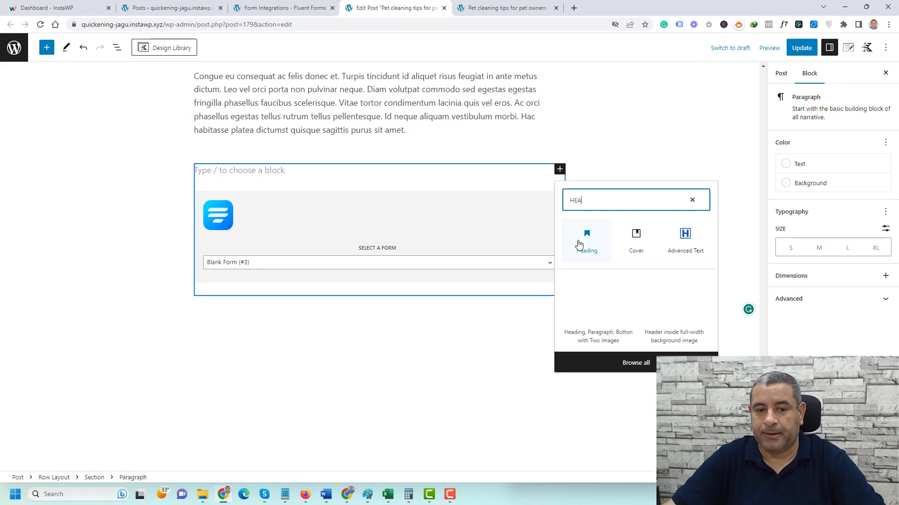
click(586, 241)
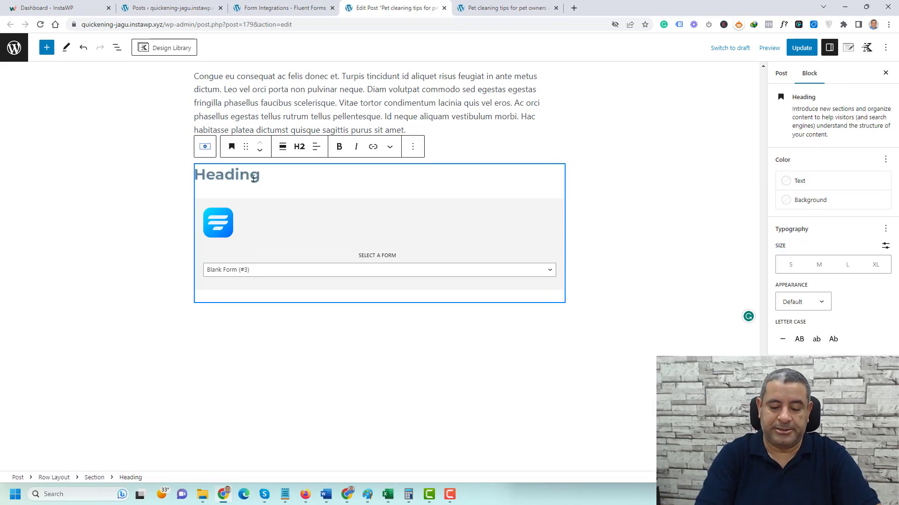
text(sletter)
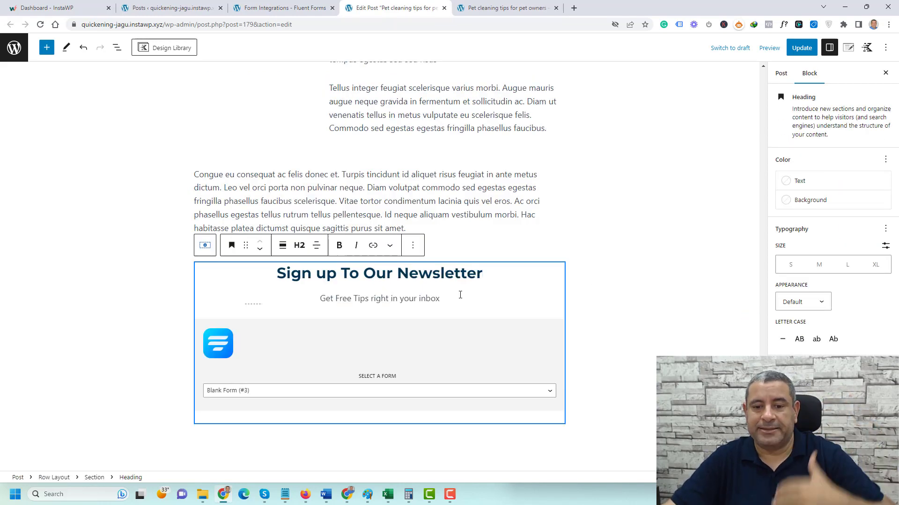
click(431, 298)
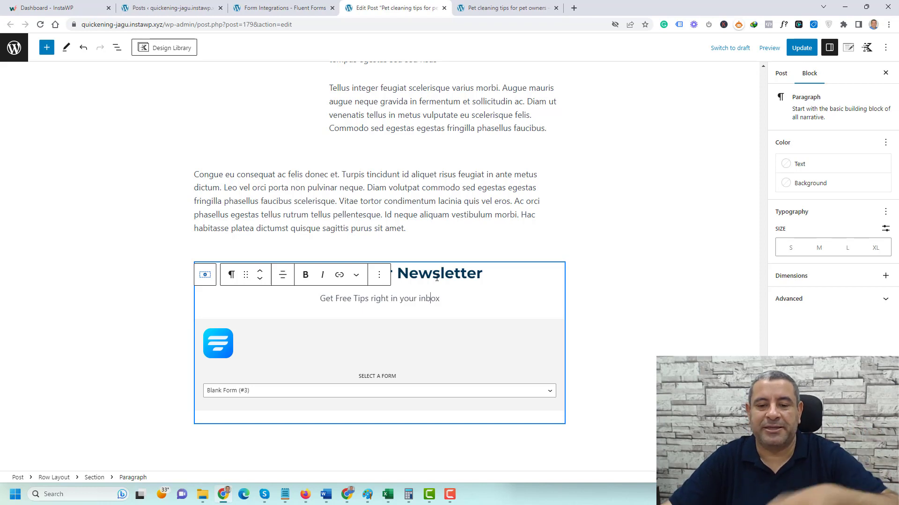
- Centre-align the newsletter heading text via the block toolbar
click(426, 273)
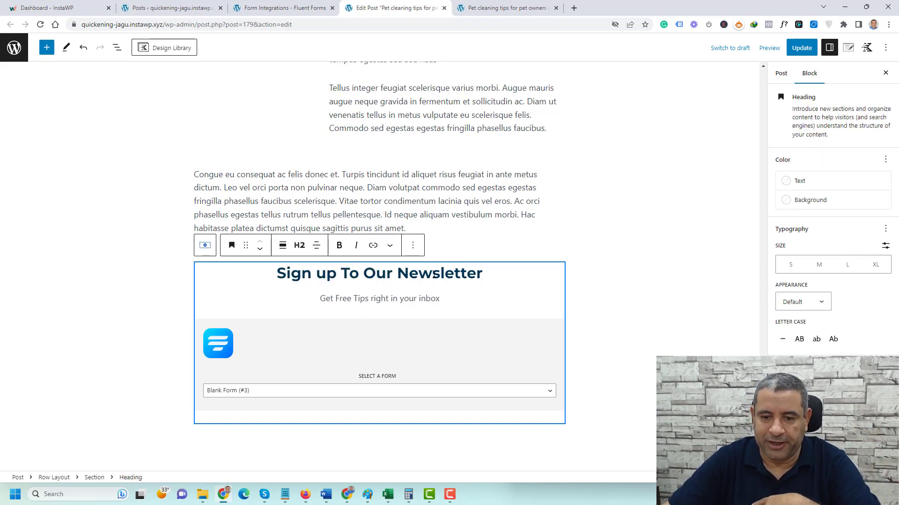
click(316, 245)
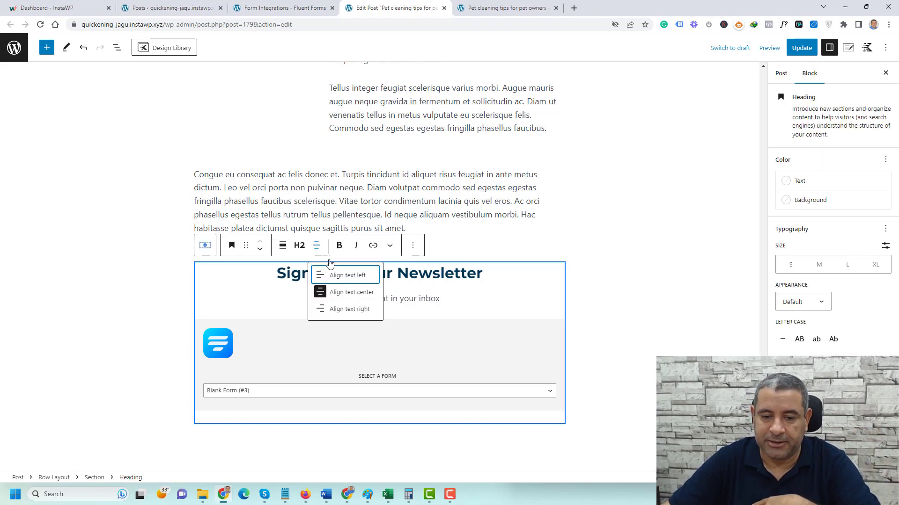
click(351, 292)
click(315, 245)
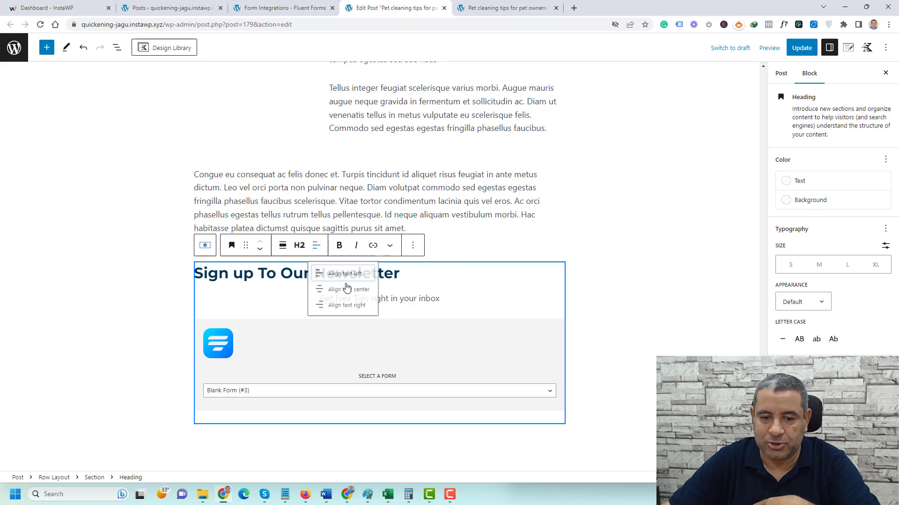
click(351, 292)
click(608, 317)
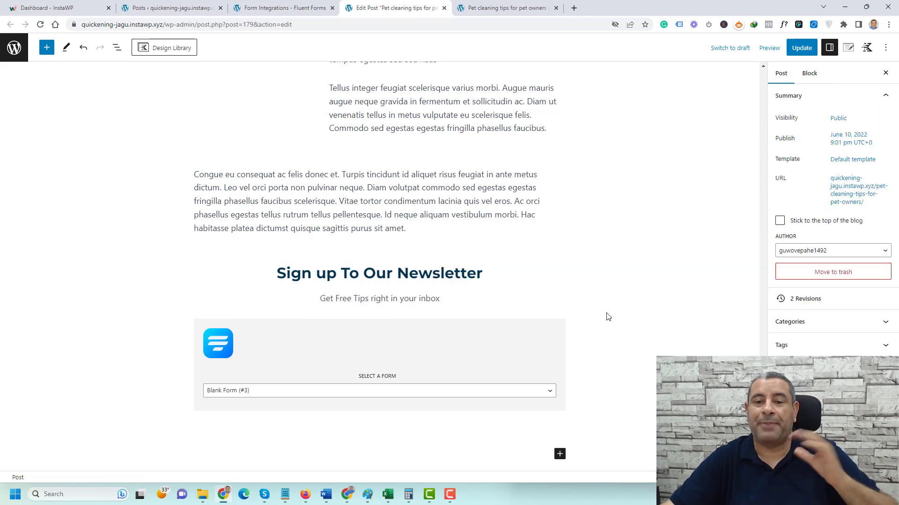
click(295, 270)
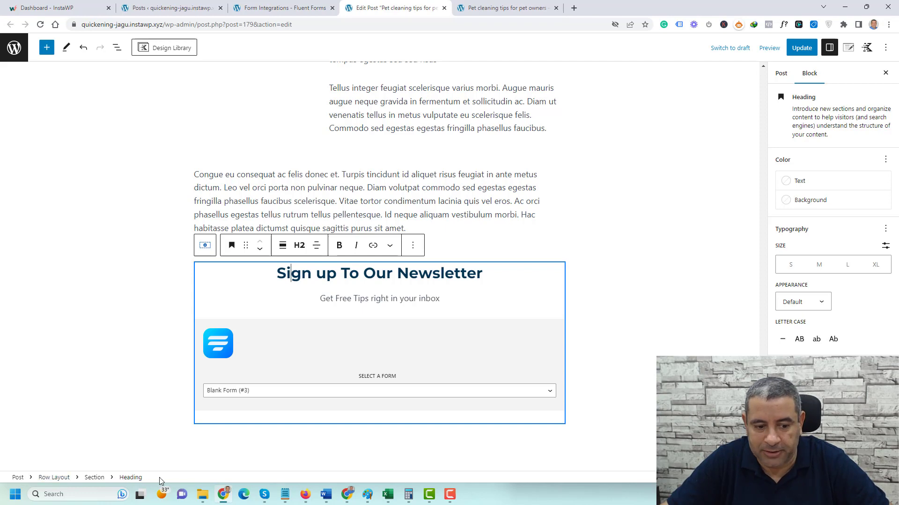
- Give the signup Row Layout a light blue background colour and update the post
click(54, 478)
click(832, 130)
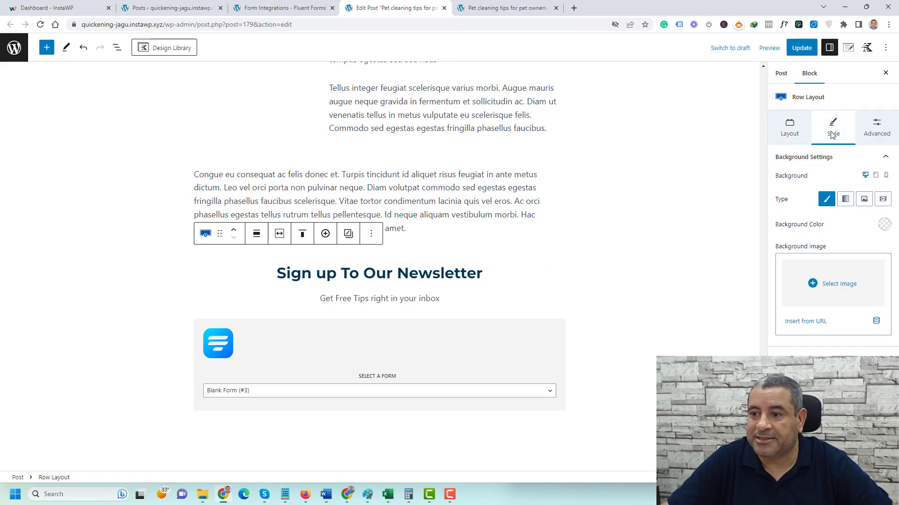
click(883, 226)
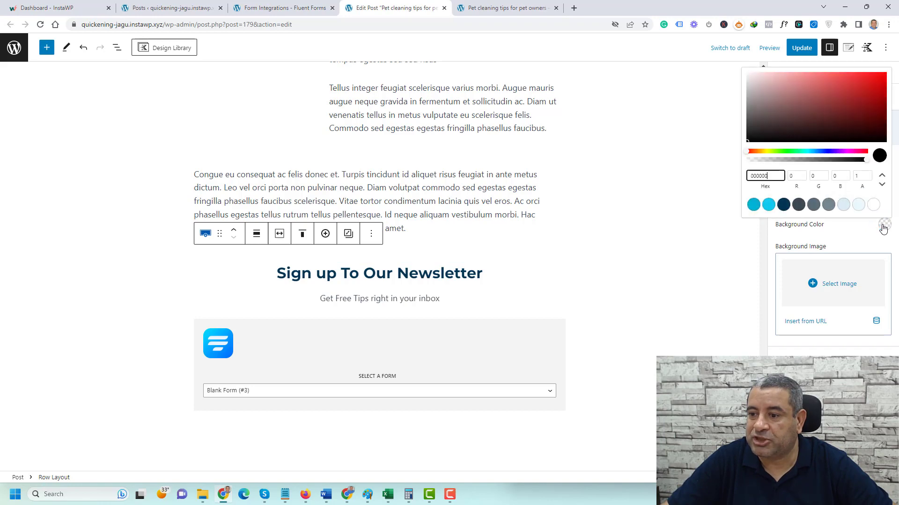
click(846, 204)
click(847, 233)
click(802, 48)
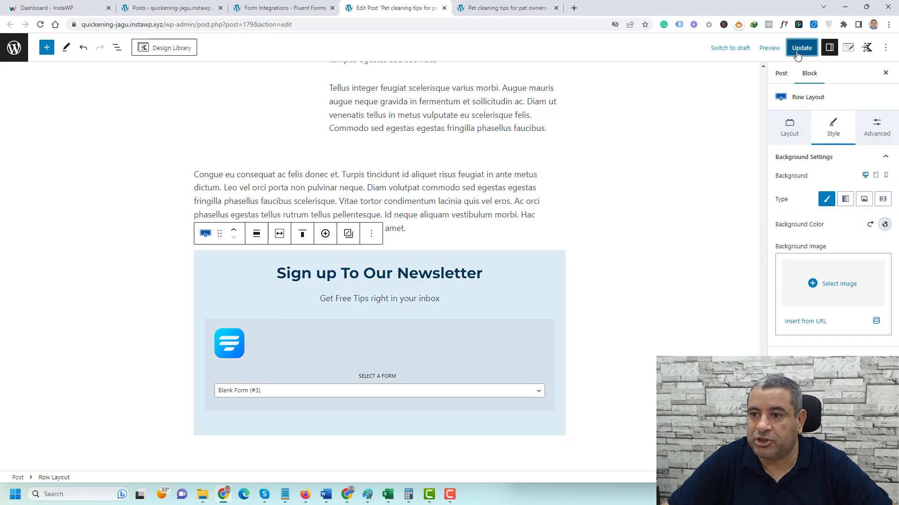
- Submit a test signup with first name and suggested email via Sign Up To Our News Letter
click(506, 8)
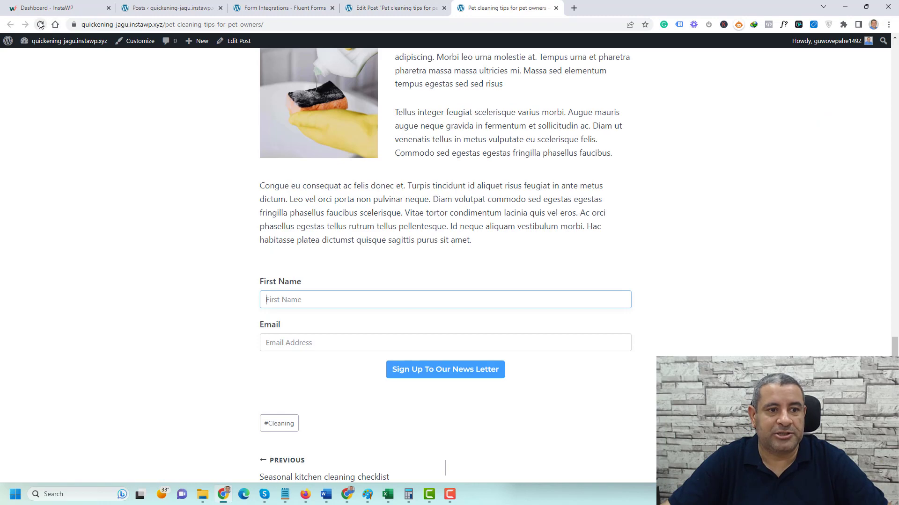
click(40, 24)
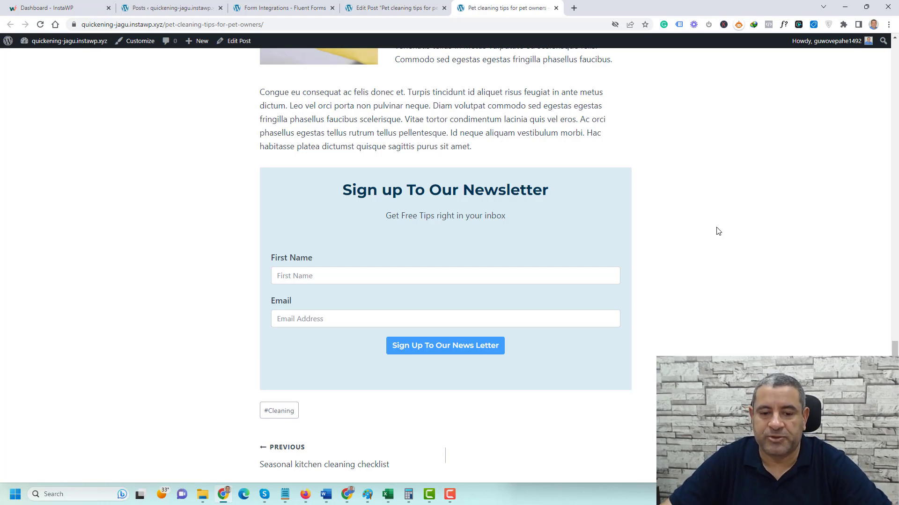
click(371, 277)
click(349, 299)
text(Sherif)
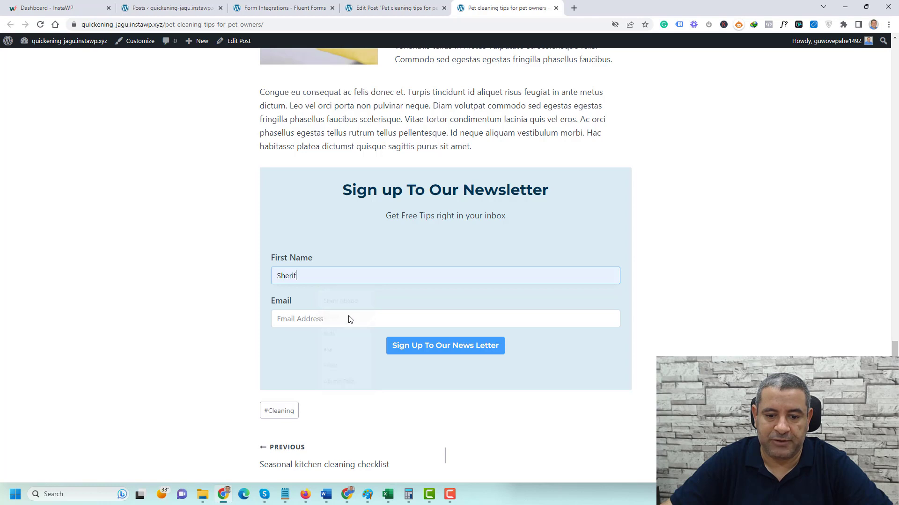
click(362, 321)
key(Down)
key(Down)
key(Down)
key(Up)
key(Return)
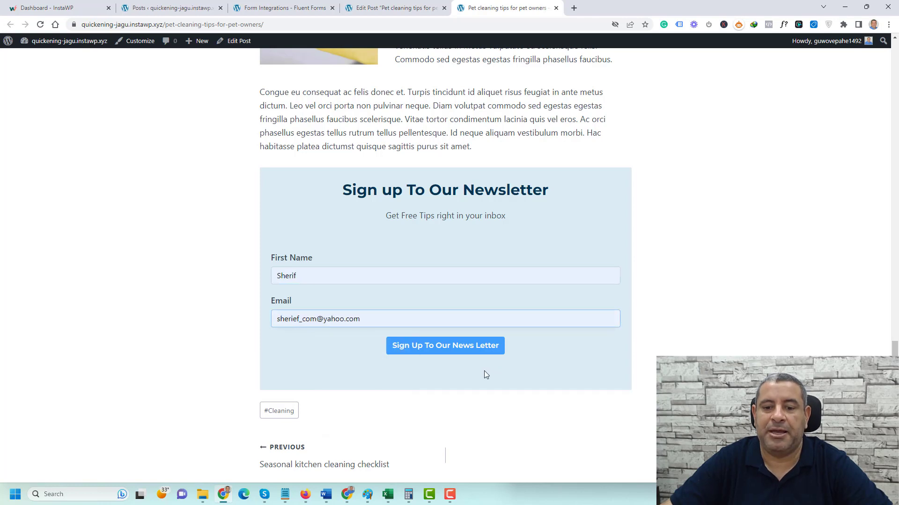
click(427, 347)
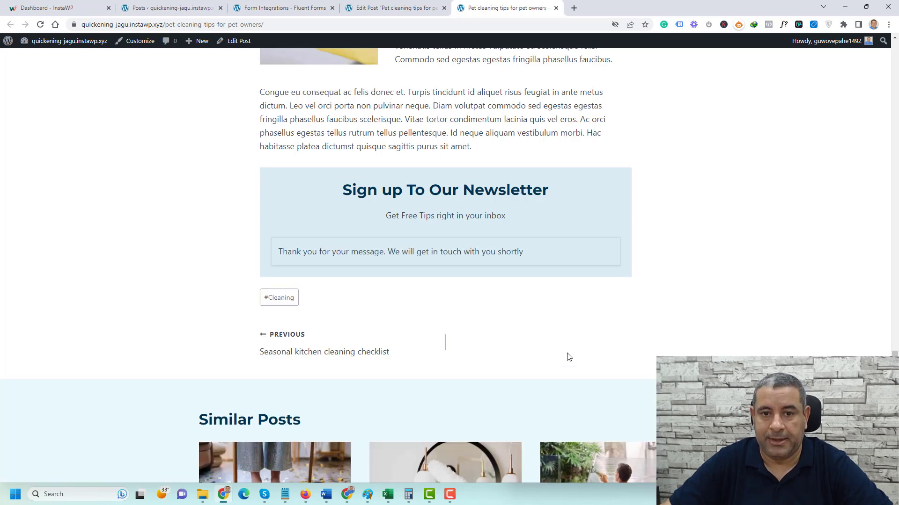
click(284, 8)
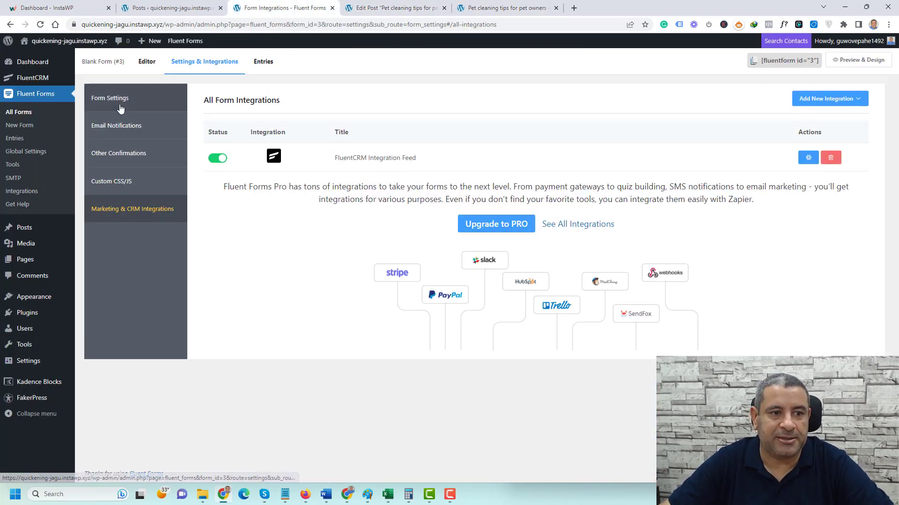
mouse_move(33, 78)
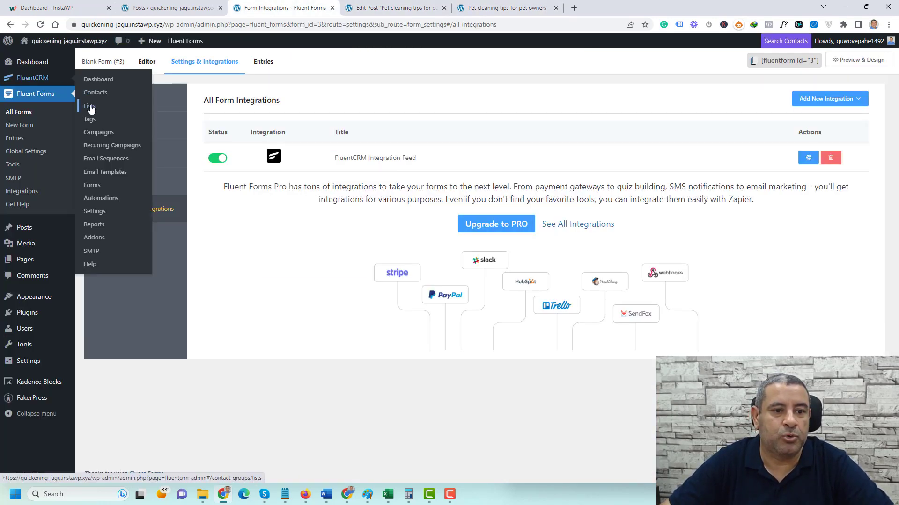
- View the FluentCRM Lists showing the new subscriber, then the empty All Campaigns page
click(89, 106)
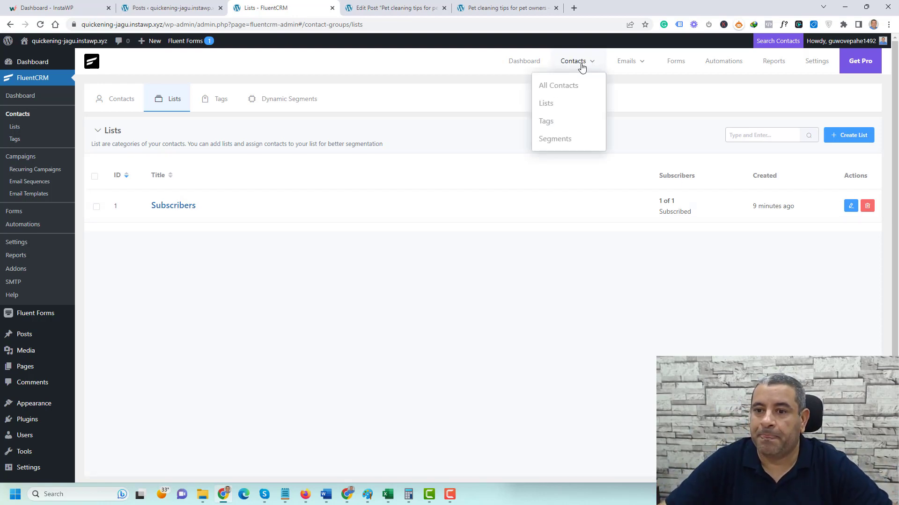
mouse_move(627, 60)
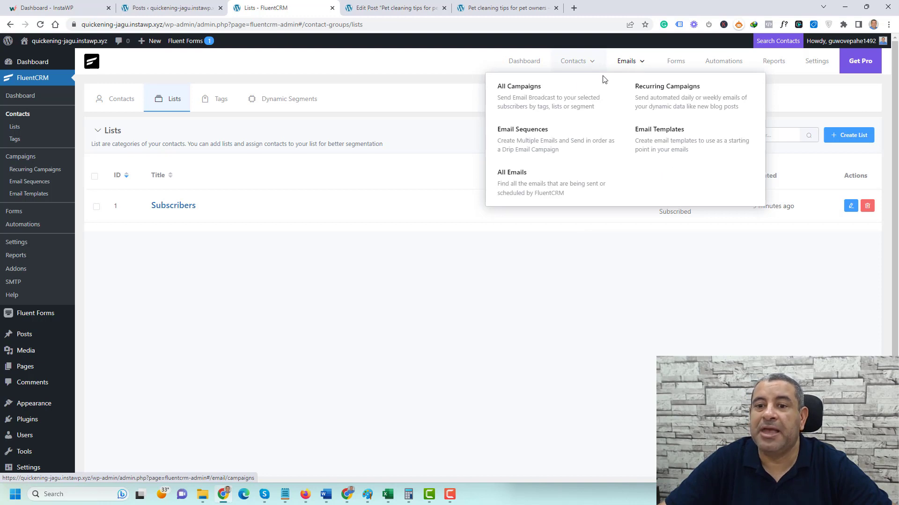
click(526, 101)
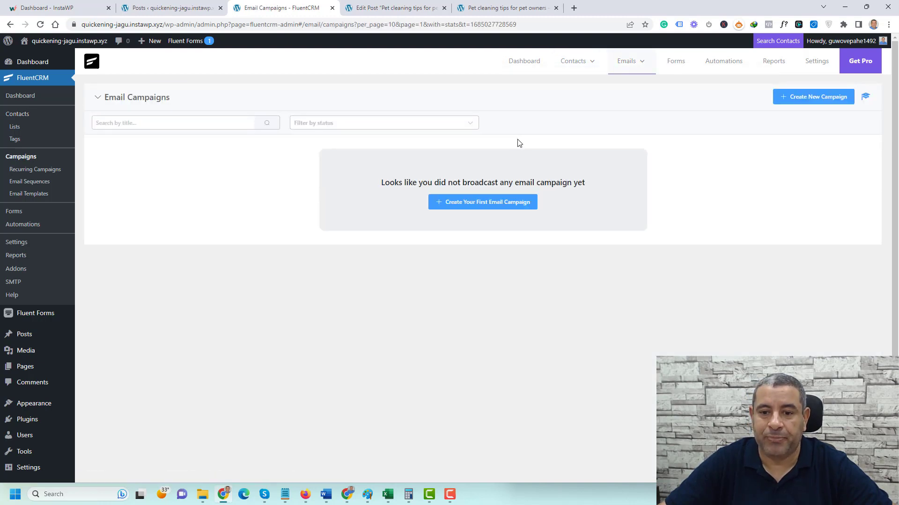
- Create the first email campaign titled May Newsletter
click(504, 206)
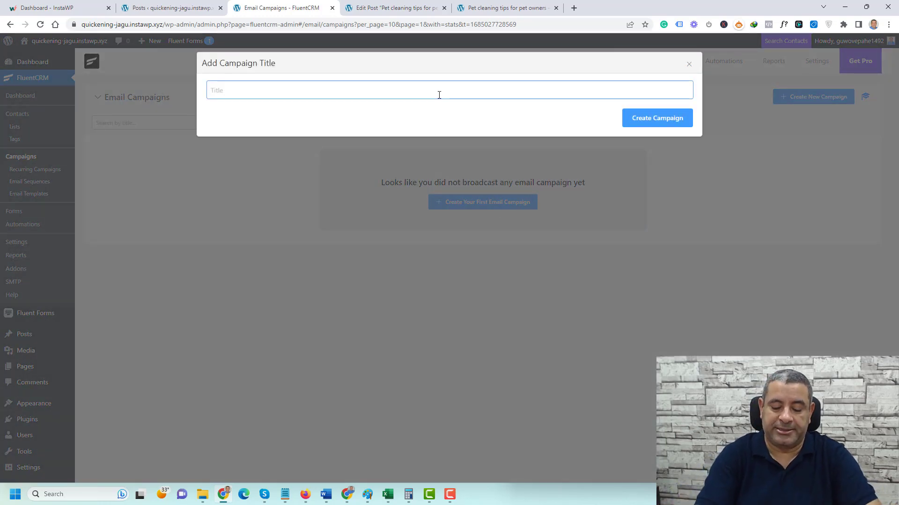
text(May Newsletter)
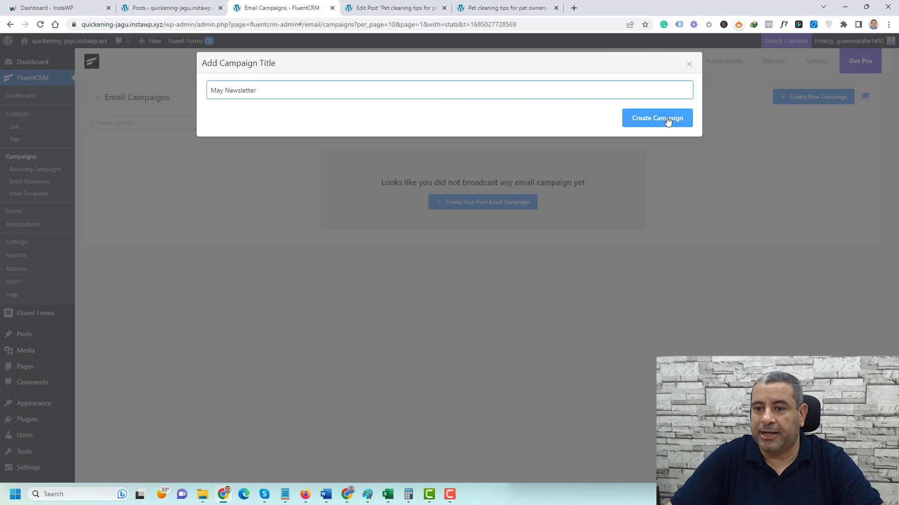
click(657, 118)
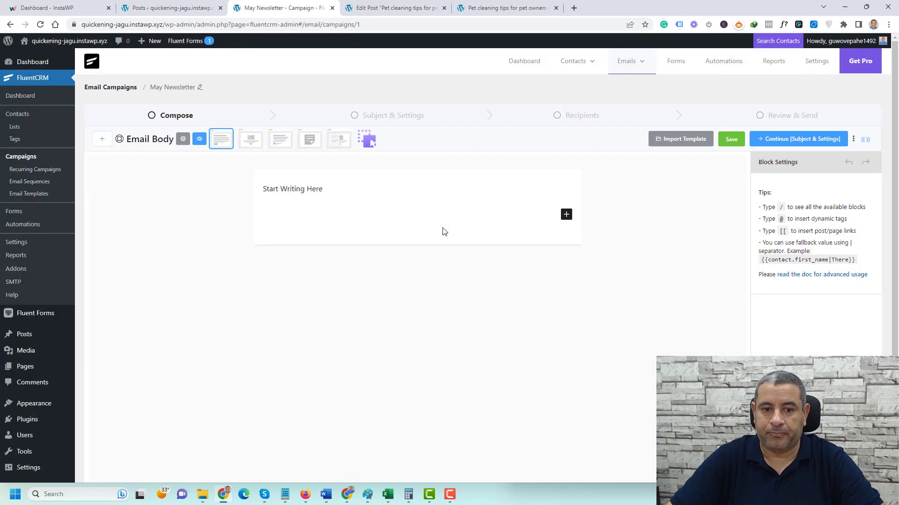
- Paste the 'Hi,' greeting and four paragraphs over the 'Start Writing Here' placeholder
double_click(322, 190)
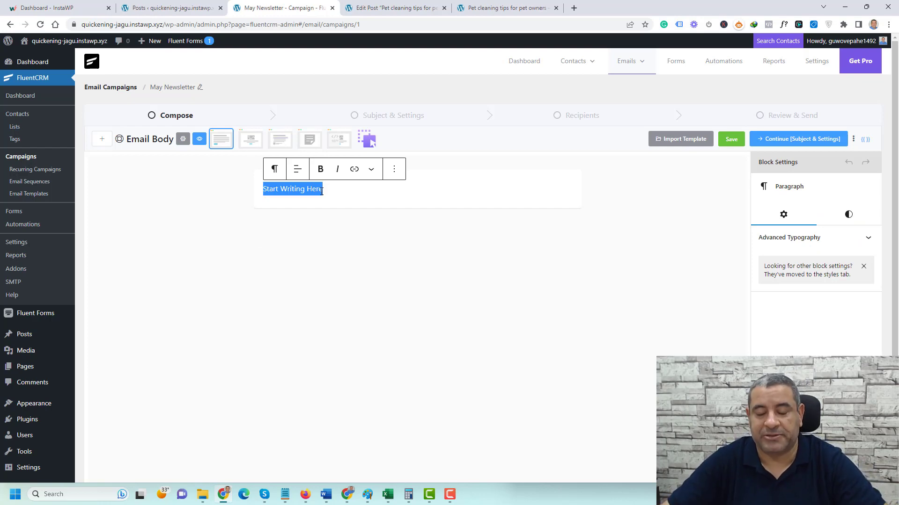
text(Hi,  Volutpat maecenas volutpat blandit aliquam etiam. Arcu odio ut sem nulla pharetra diam sit. Sit amet nisl suscipit adipiscing bibendum est ultricies.  Ornare aenean euismod elementum nisi quis eleifend quam adipiscing. Morbi leo urna molestie at. Tempus urna et pharetra pharetra massa massa ultricies mi. Massa sed elementum tempus egestas sed sed risus  Tellus integer feugiat scelerisque varius morbi. Augue mauris augue neque gravida in fermentum et sollicitudin ac. Diam ut venenatis tellus in metus vulputate eu scelerisque felis. Commodo sed egestas egestas fringilla phasellus faucibus.  Congue eu consequat ac felis donec et. Turpis tincidunt id aliquet risus feugiat in ante metus dictum. Leo vel orci porta non pulvinar neque. Diam volutpat commodo sed egestas egestas fringilla phasellus faucibus scelerisque. Vitae tortor condimentum lacinia quis vel eros. Ac orci phasellus egestas tellus rutrum tellus pellentesque. Id neque aliquam vestibulum morbi. Hac habitasse platea dictumst quisque sagittis purus sit amet.)
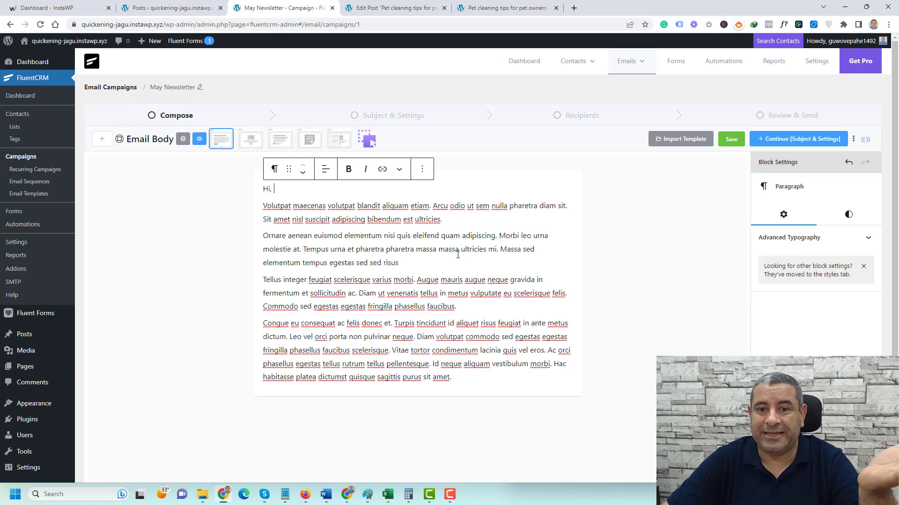
- Insert a Buttons block reading Click Here after the second paragraph
click(427, 258)
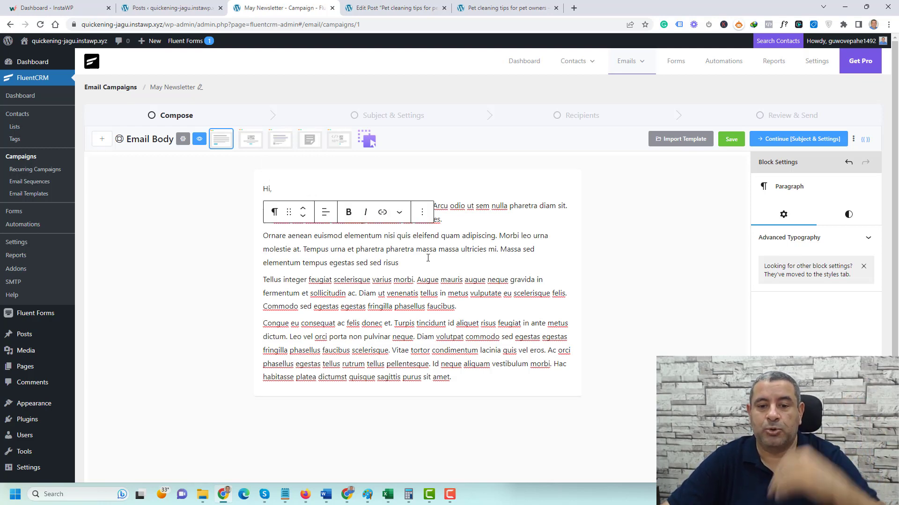
click(422, 212)
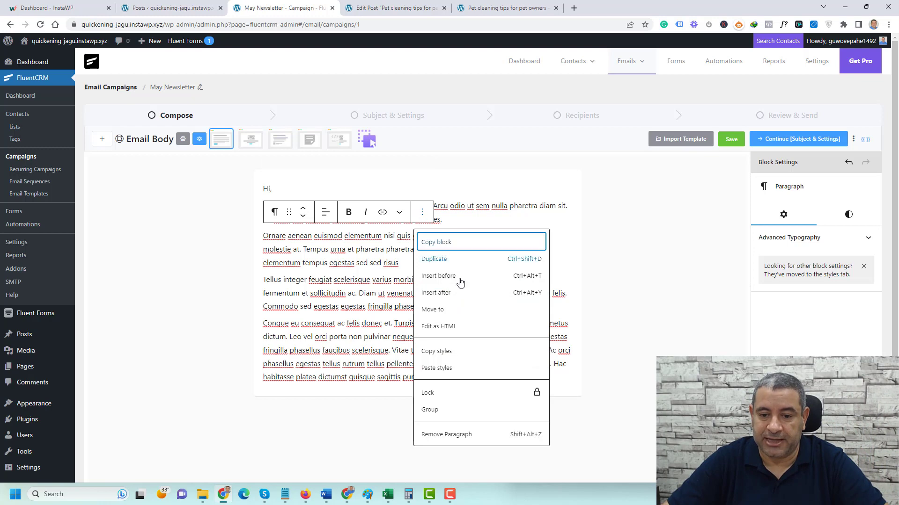
click(436, 293)
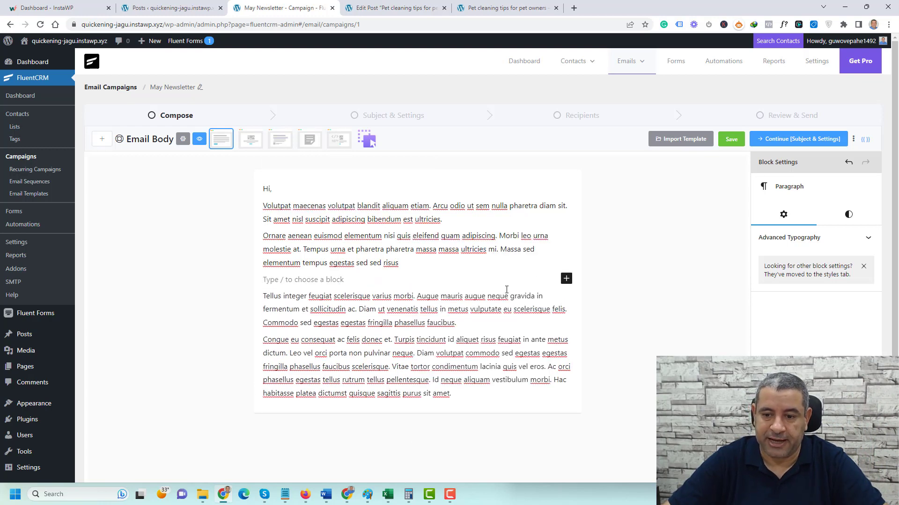
click(565, 279)
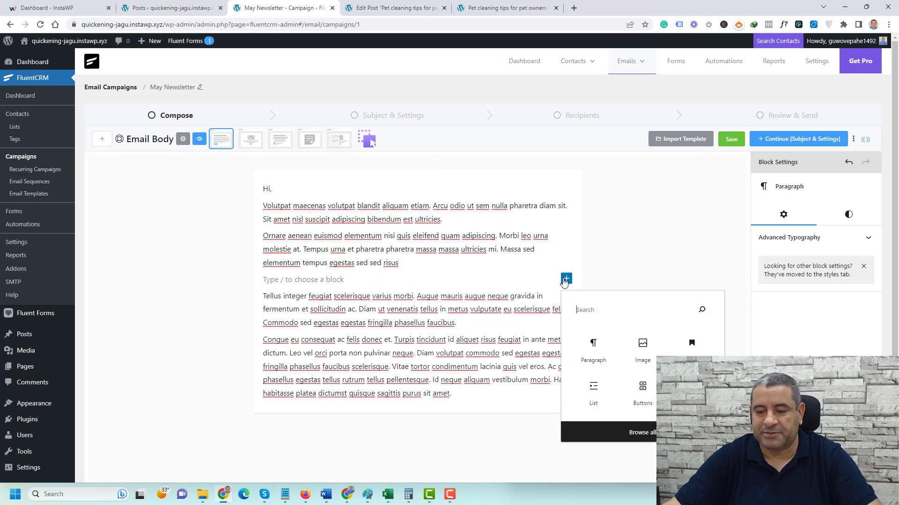
text(but)
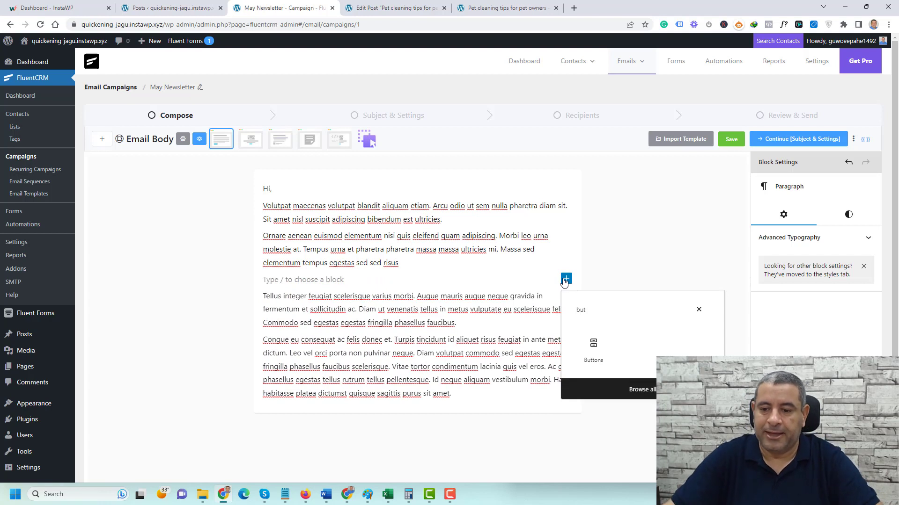
click(597, 361)
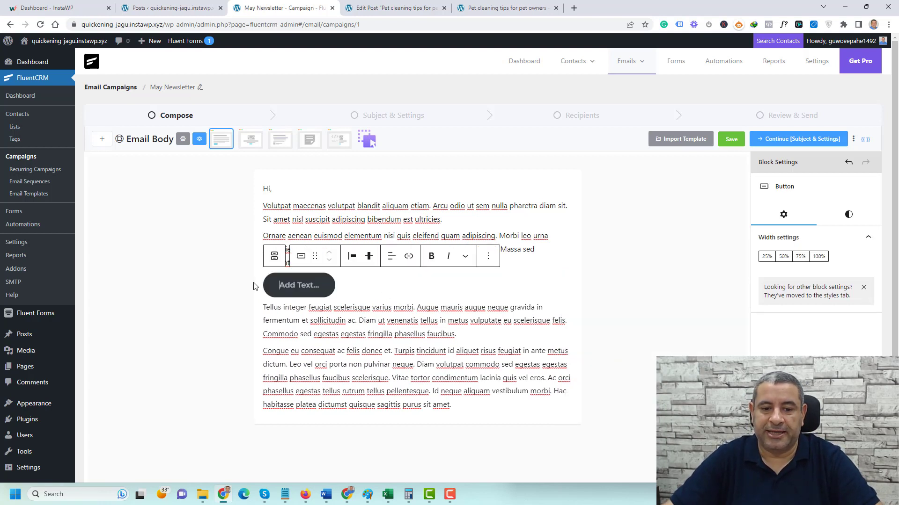
text(Cli)
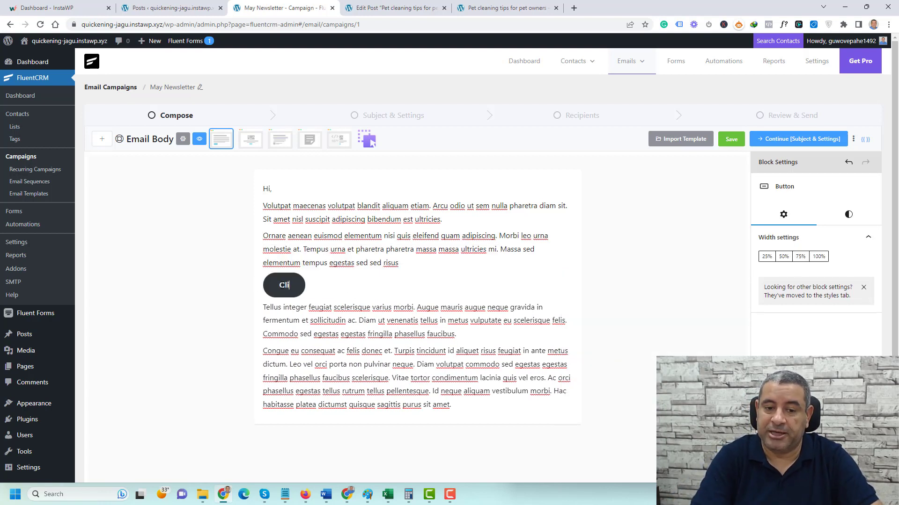
text(ck Here)
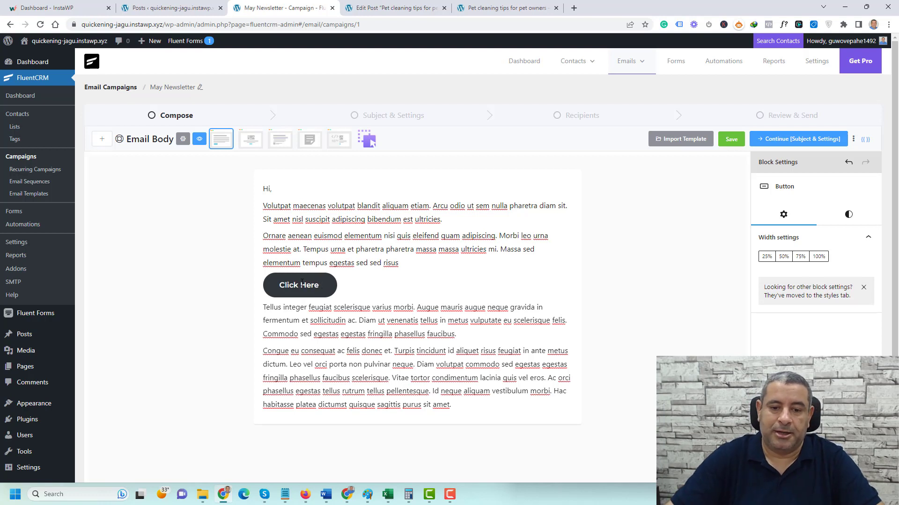
- Link the Click Here button to #
click(410, 257)
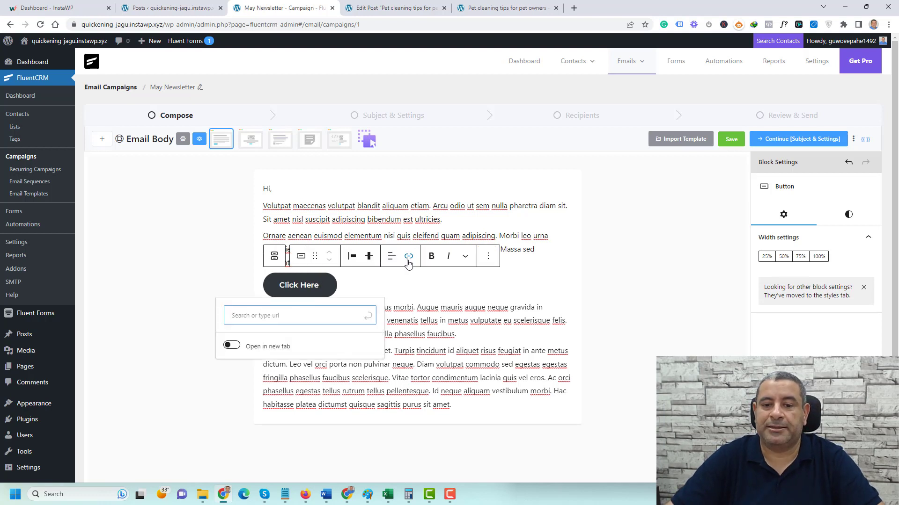
click(319, 313)
text(#)
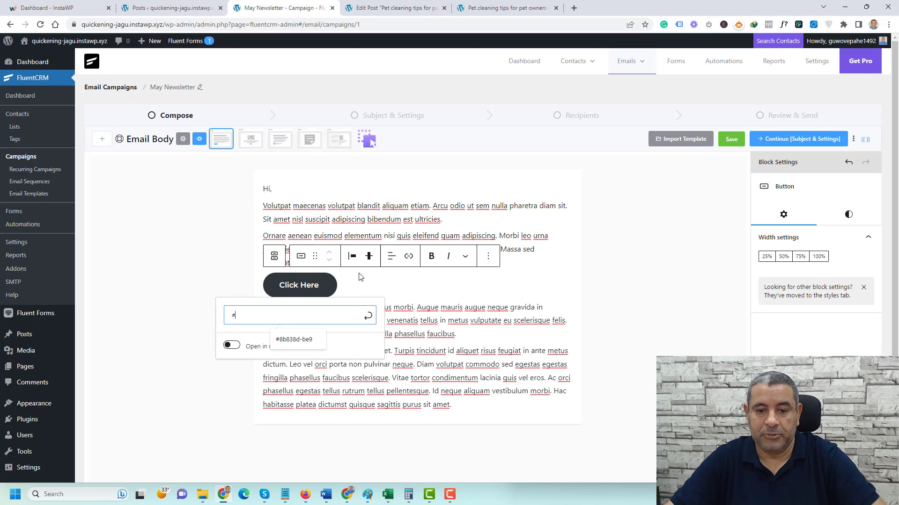
click(369, 319)
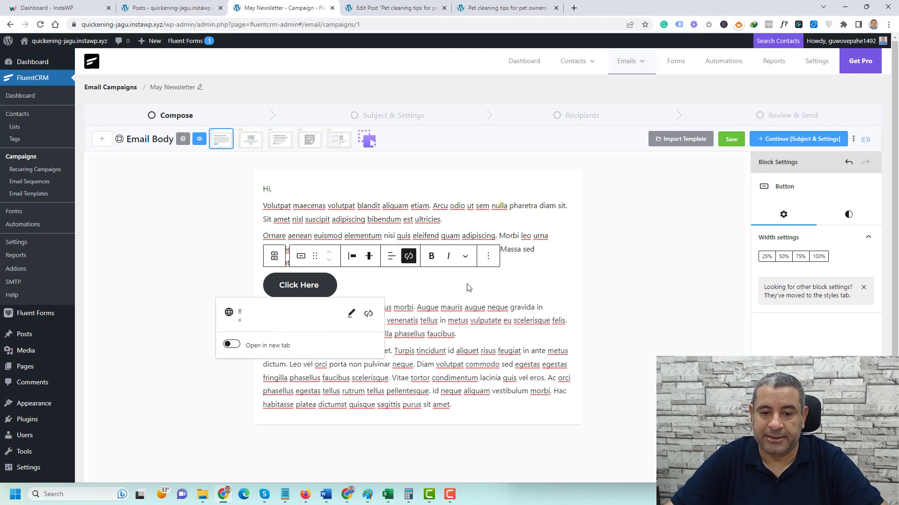
- Add an Image block after the first paragraph, then remove it again
click(410, 232)
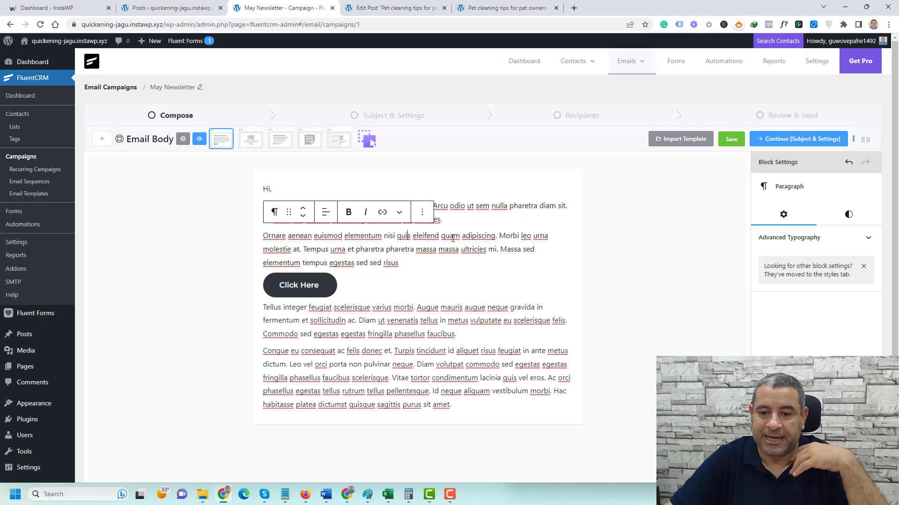
click(464, 220)
key(Return)
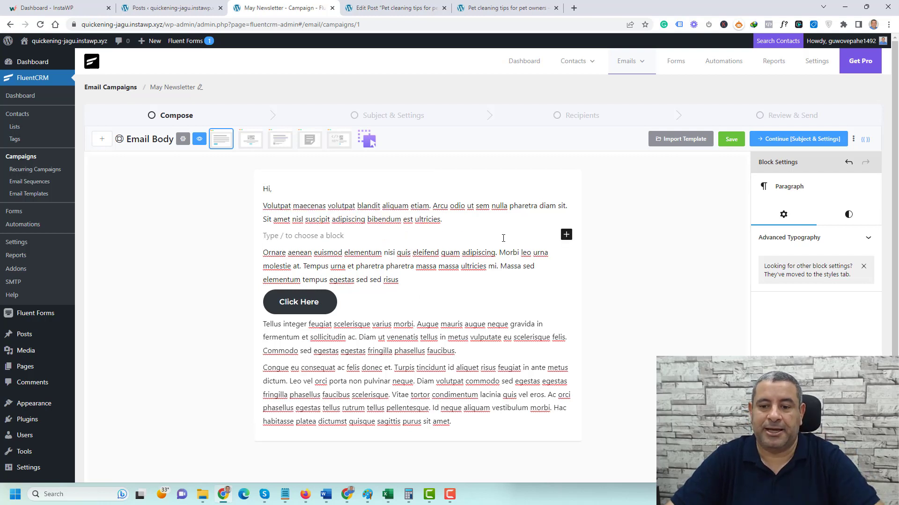
click(566, 235)
text(imag)
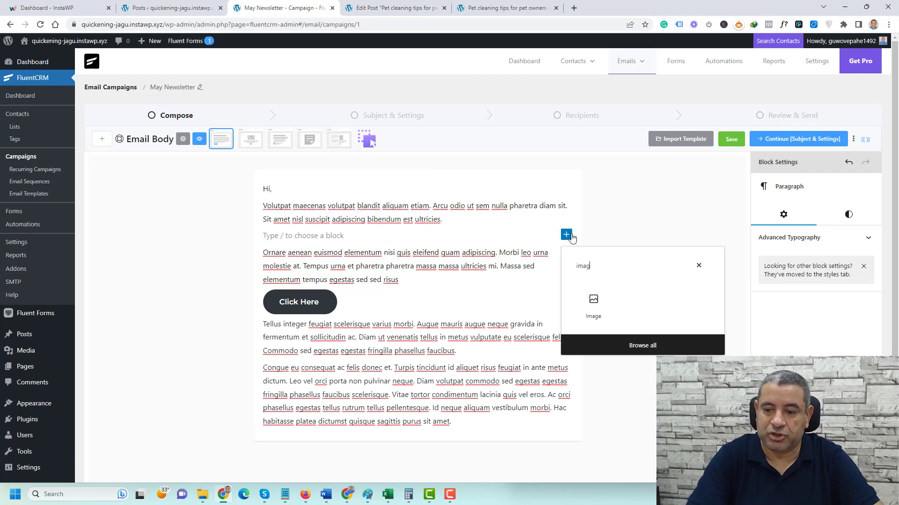
click(590, 302)
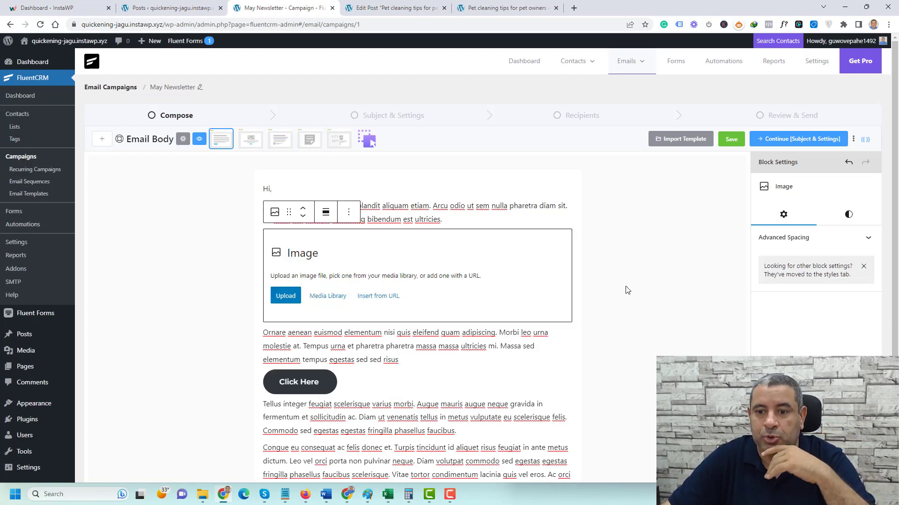
click(349, 212)
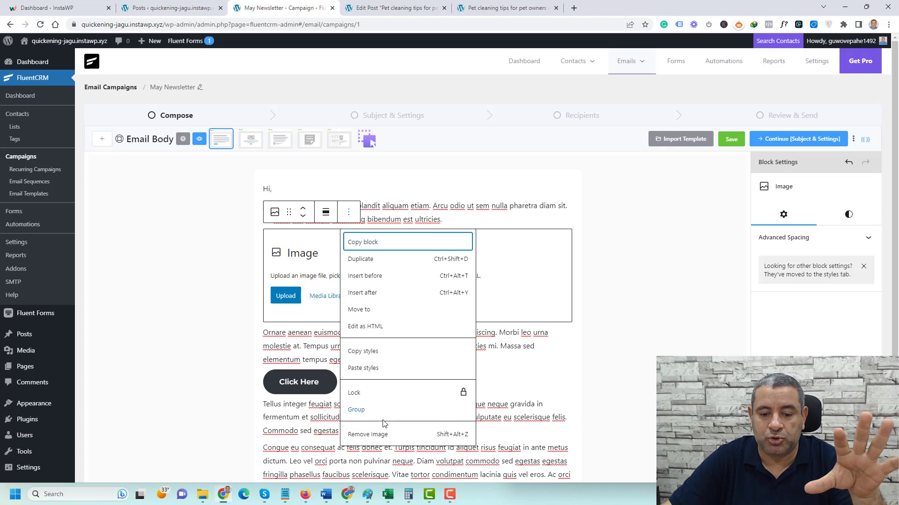
click(367, 434)
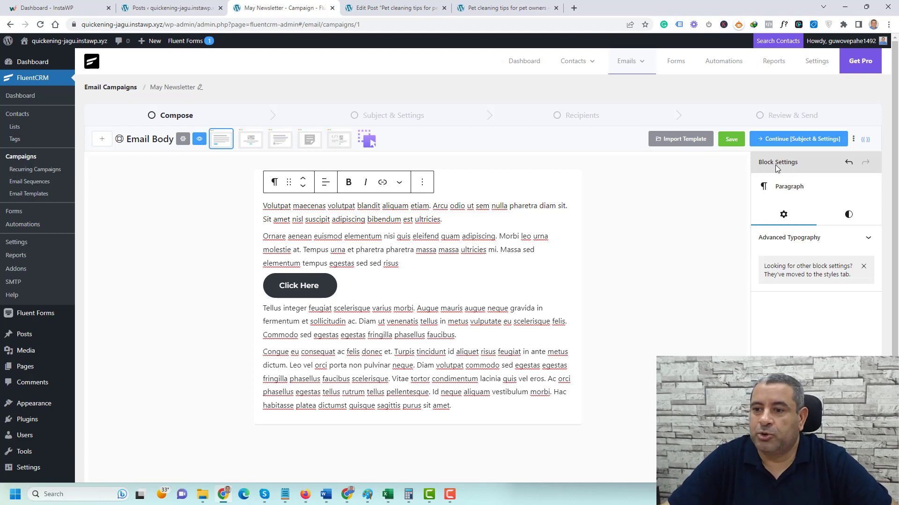
- Set the email subject to May News Letter and continue to recipients
click(798, 138)
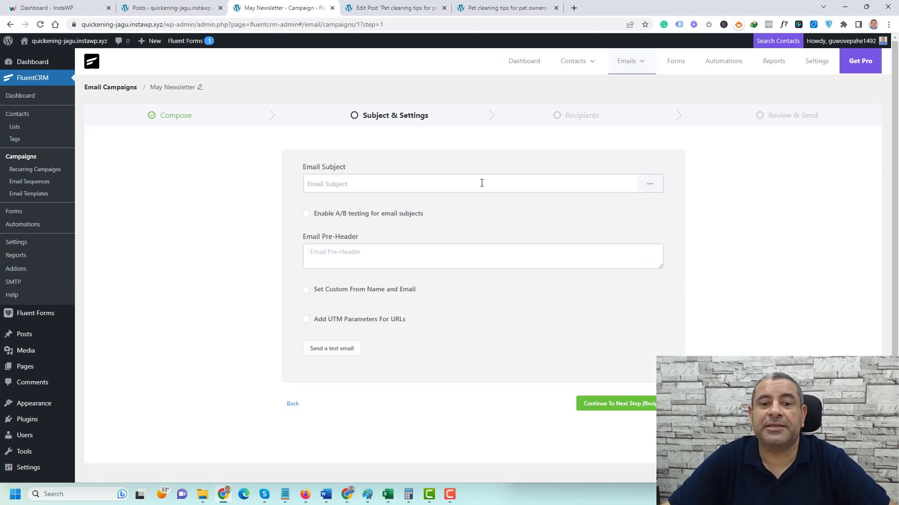
click(480, 183)
text(May News Letter)
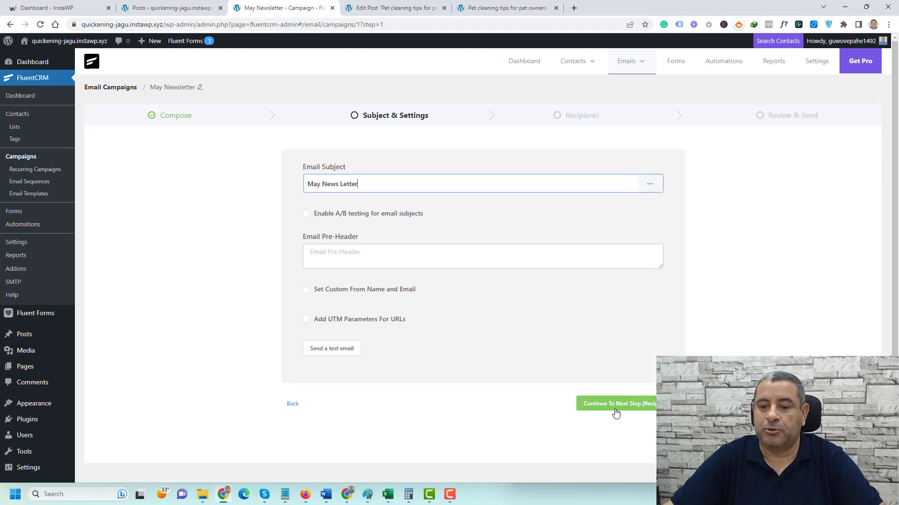
click(616, 404)
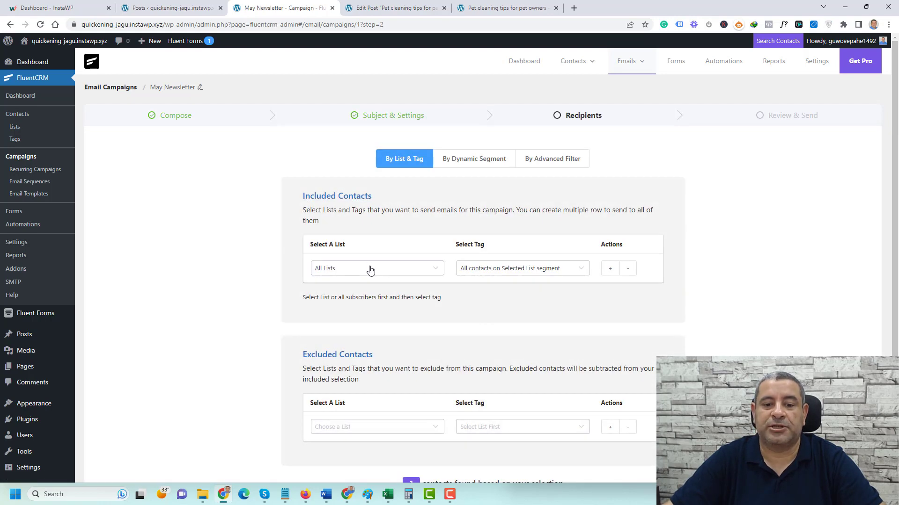
- Target the Subscribers list and continue to Review & Send
click(371, 270)
click(344, 325)
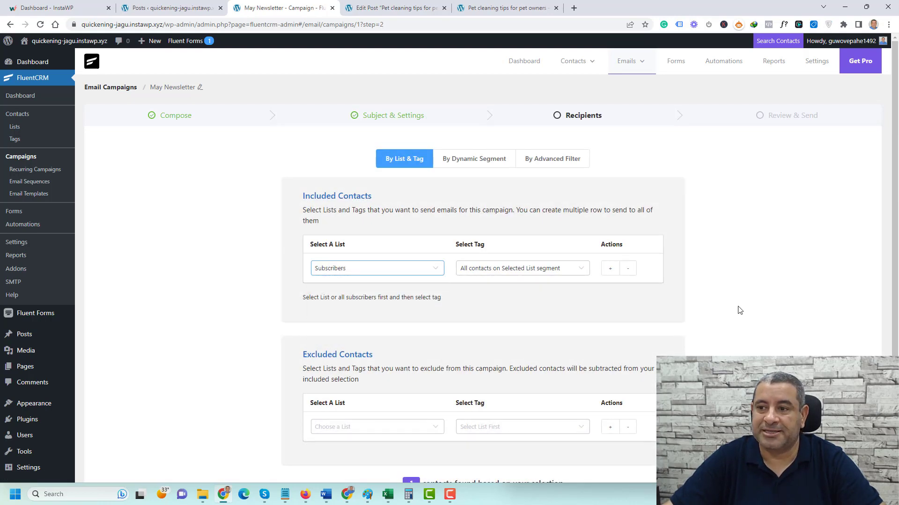
scroll(739, 309, down, 3)
click(607, 429)
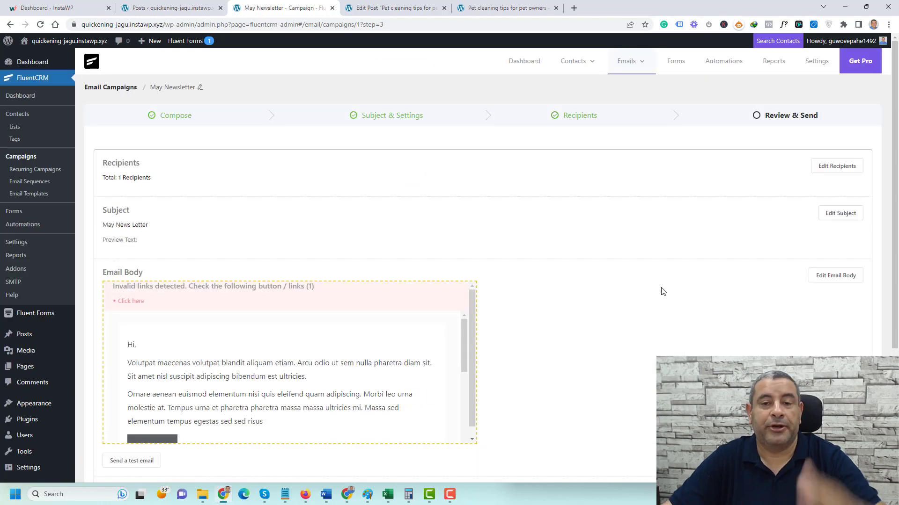
scroll(662, 292, down, 5)
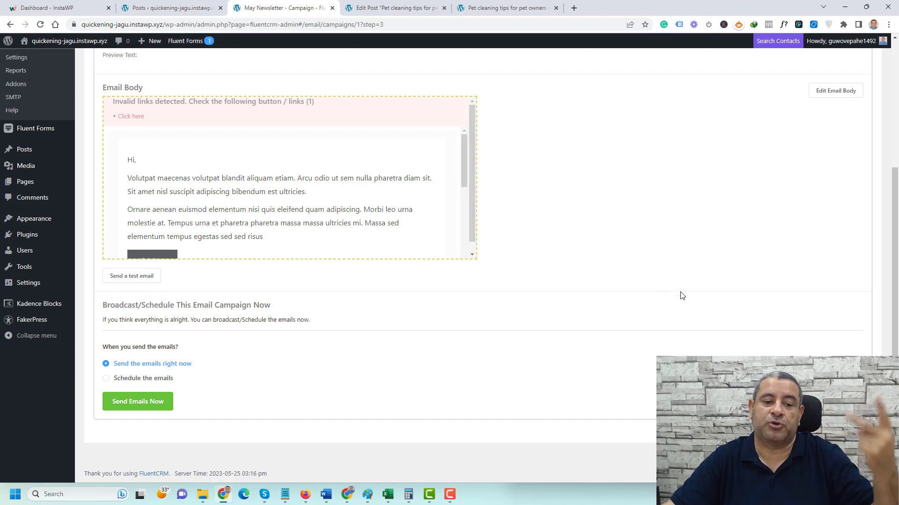
- Choose Schedule the emails, leaving the date and time unselected
click(168, 380)
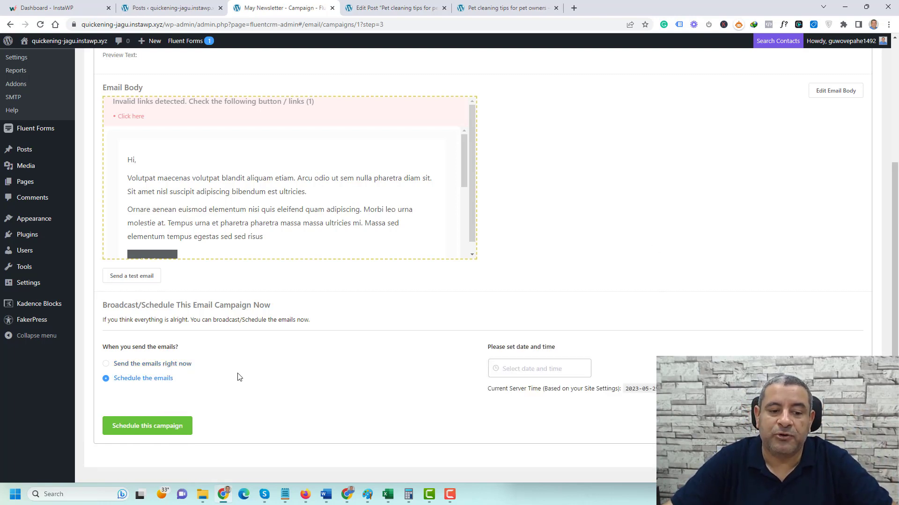
click(531, 345)
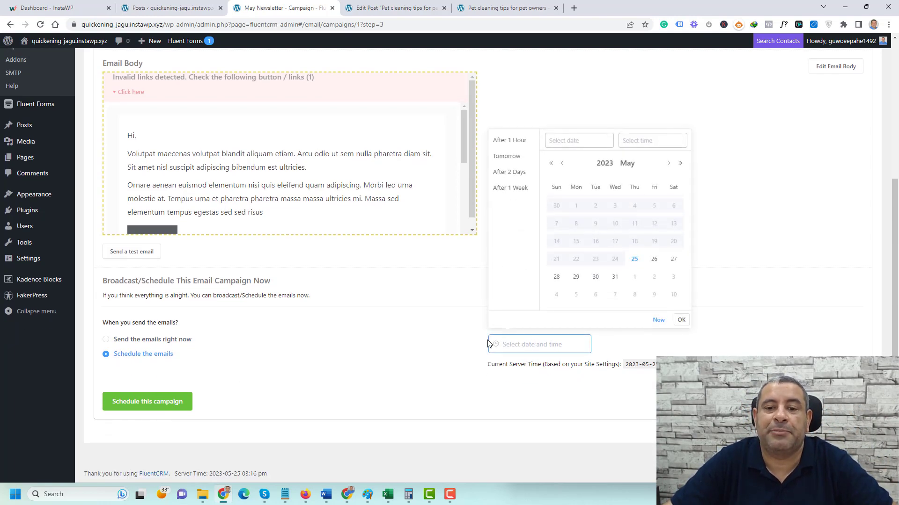
click(434, 364)
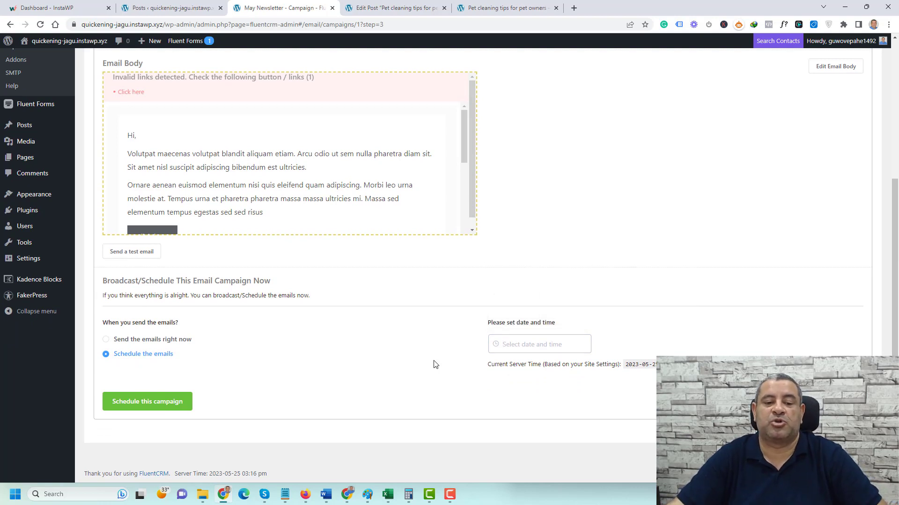